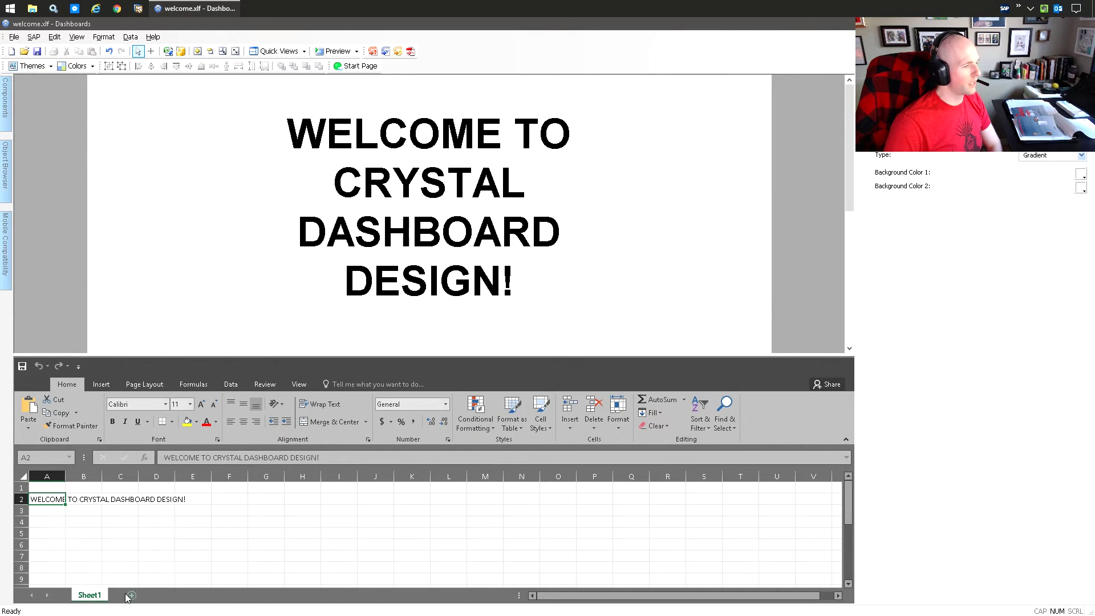
# Step: Enlarge the spreadsheet area, enter Formatting in cell A1 and widen column A slightly to fit it
pyautogui.moveTo(177, 362); pyautogui.dragTo(194, 217)
pyautogui.click(104, 406)
pyautogui.click(43, 348)
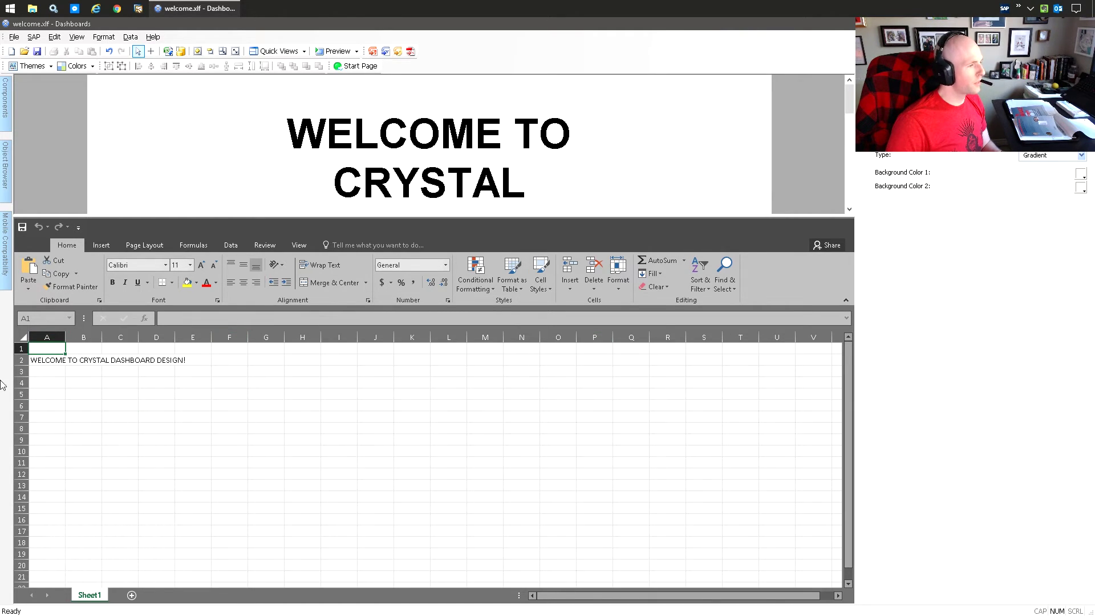
pyautogui.write('Formatt')
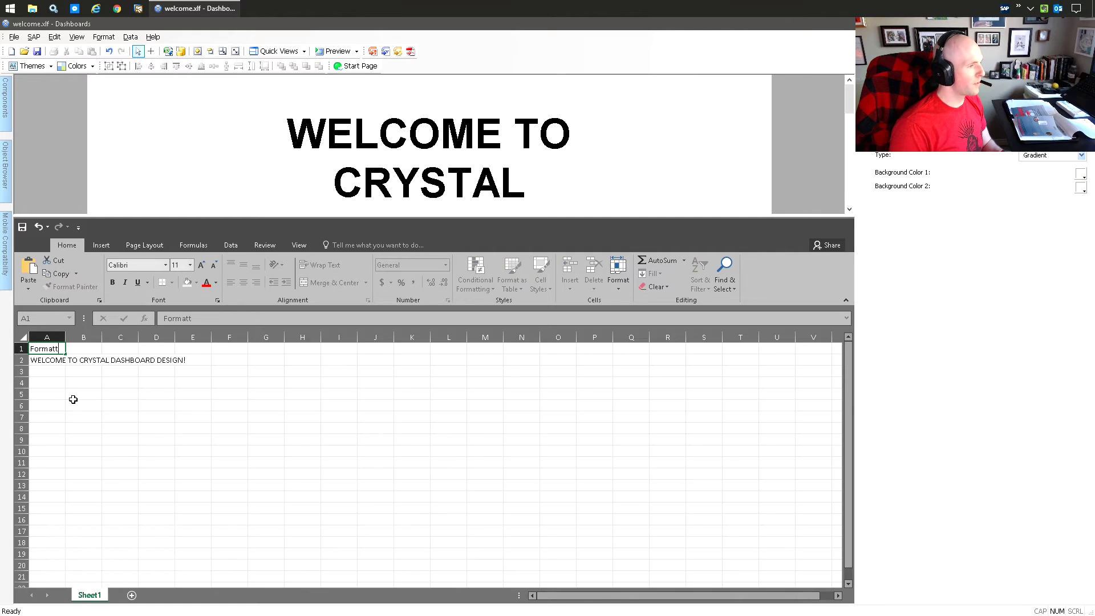
pyautogui.write('ing')
pyautogui.press('Tab')
pyautogui.moveTo(65, 337); pyautogui.dragTo(78, 337)
pyautogui.click(91, 401)
# Step: Fill cell A1 with yellow and save the dashboard
pyautogui.click(62, 351)
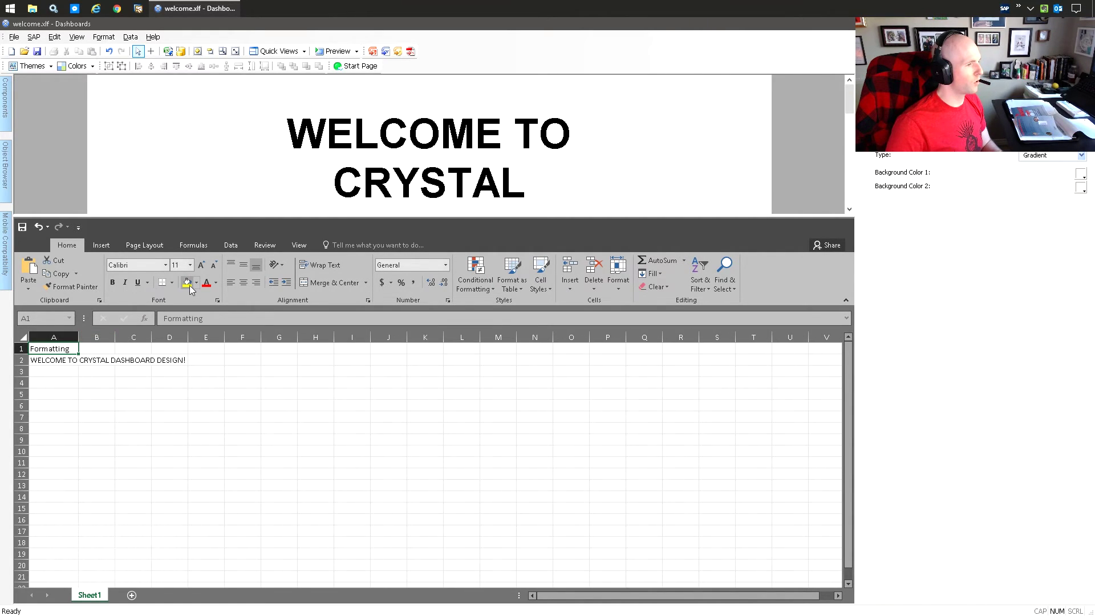
pyautogui.click(187, 282)
pyautogui.click(191, 417)
pyautogui.hotkey('ctrl', 's')
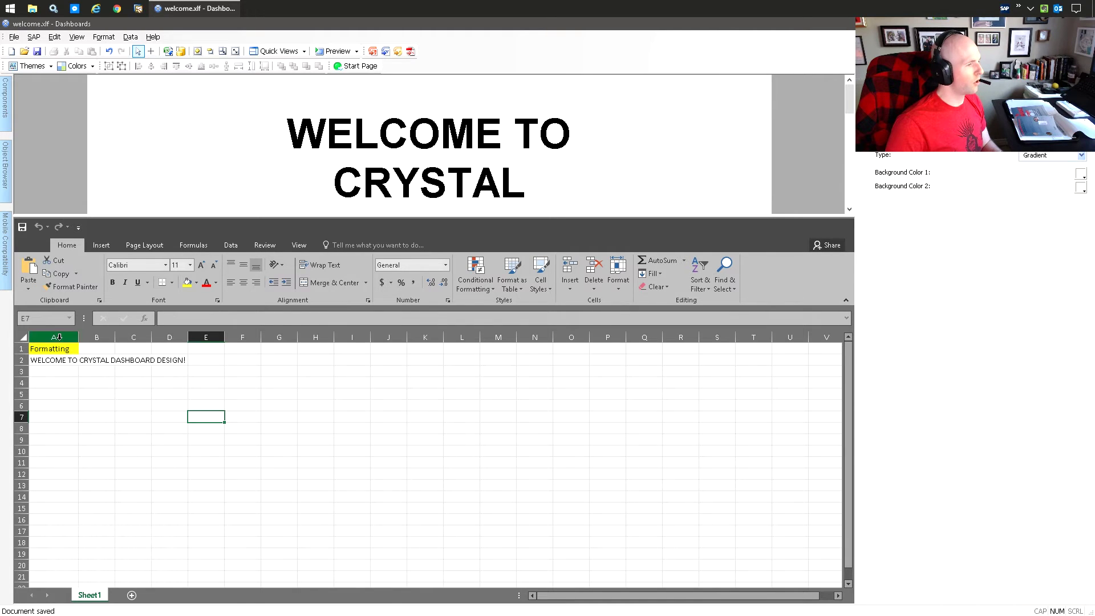
# Step: Add a second worksheet to the embedded spreadsheet and return to Sheet1
pyautogui.click(387, 409)
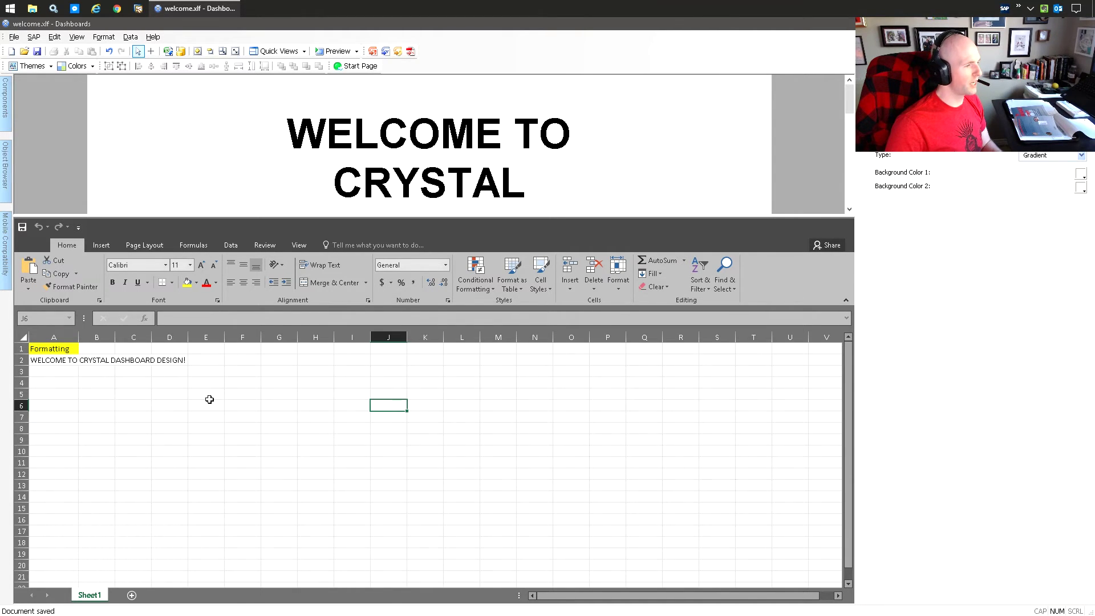
pyautogui.click(160, 393)
pyautogui.click(66, 364)
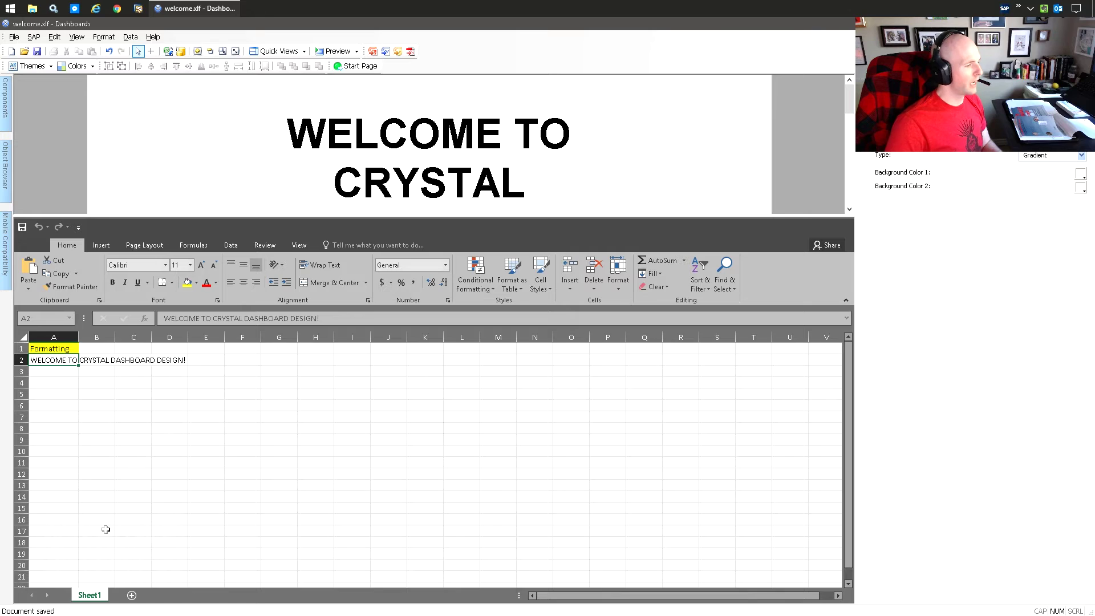
pyautogui.click(130, 597)
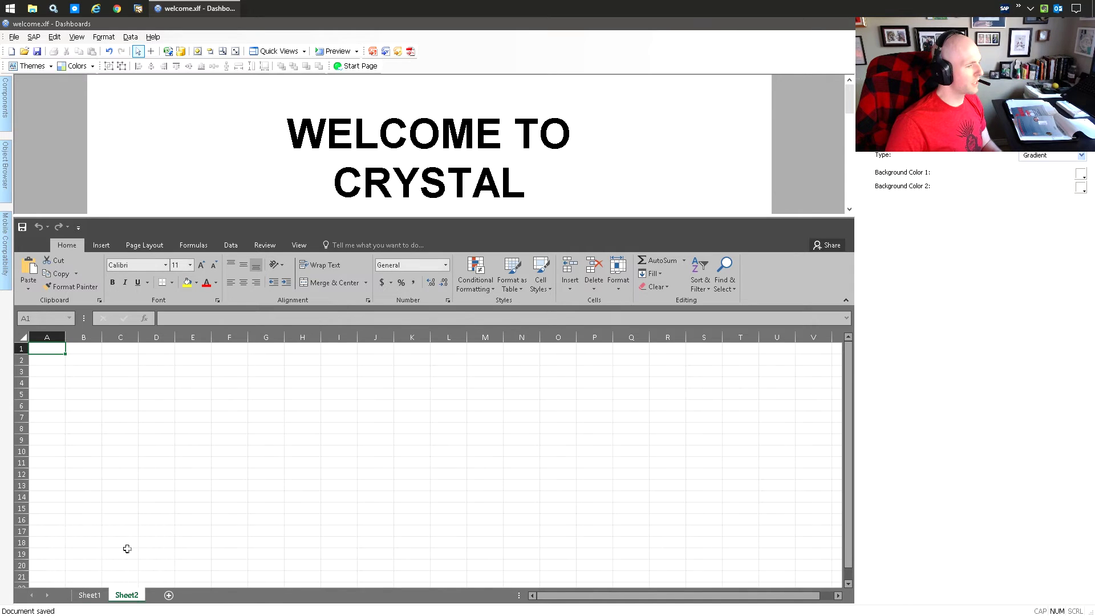
pyautogui.rightClick(131, 599)
pyautogui.click(92, 598)
pyautogui.click(90, 596)
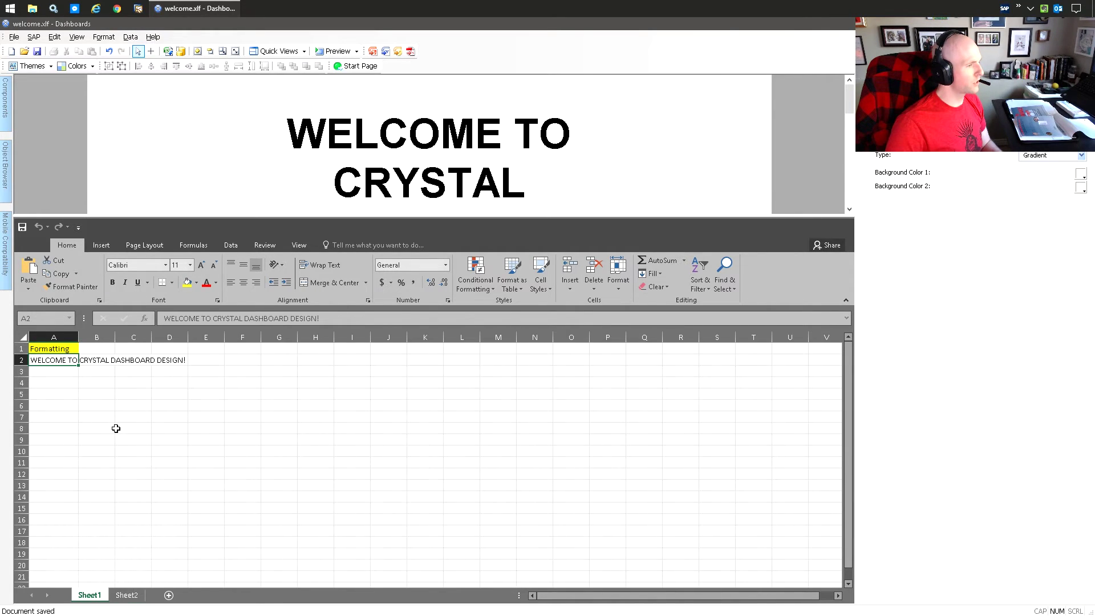
pyautogui.click(125, 427)
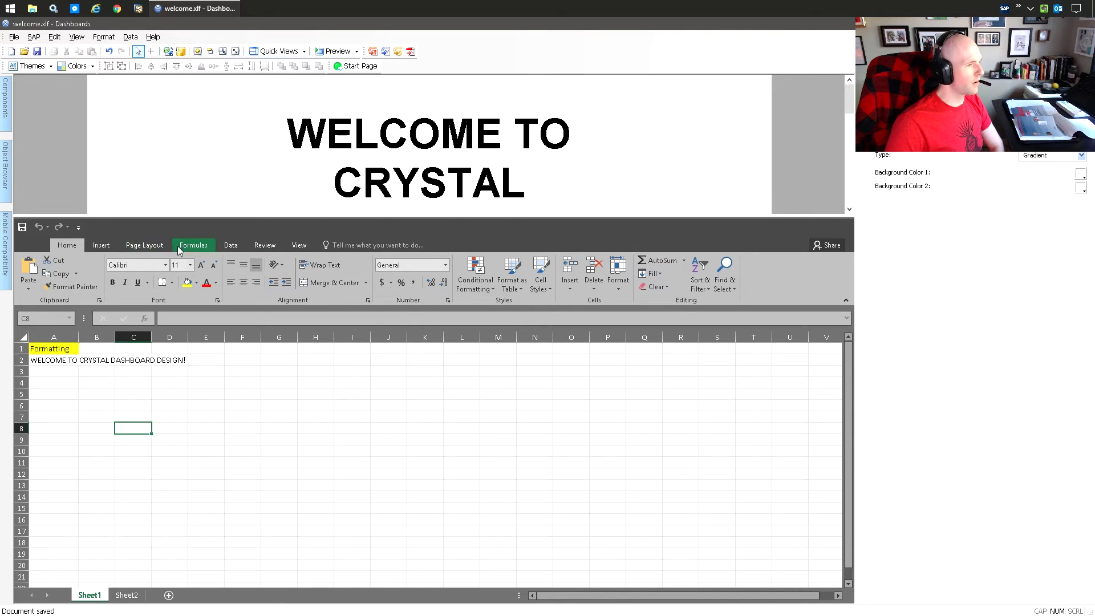
# Step: Examine the spreadsheet's available insertion, page layout, formula, data and review commands
pyautogui.click(178, 245)
pyautogui.click(264, 245)
pyautogui.click(231, 245)
pyautogui.click(194, 246)
pyautogui.click(144, 245)
pyautogui.click(101, 245)
pyautogui.click(144, 245)
pyautogui.click(190, 246)
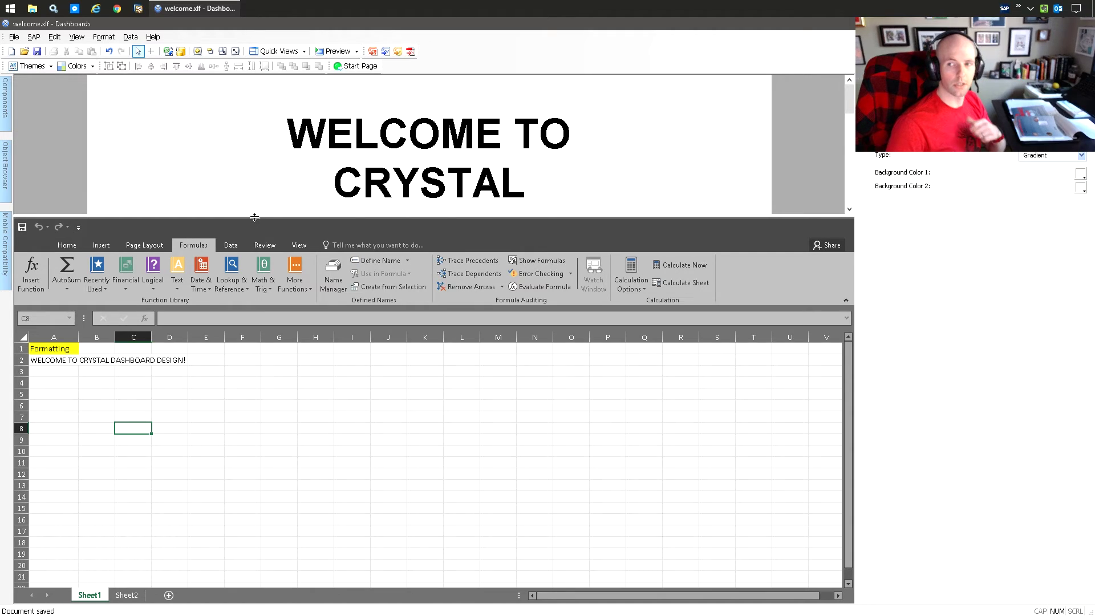
# Step: Return to the basic cell formatting commands and shrink the spreadsheet area to give the canvas more height
pyautogui.moveTo(254, 217); pyautogui.dragTo(255, 254)
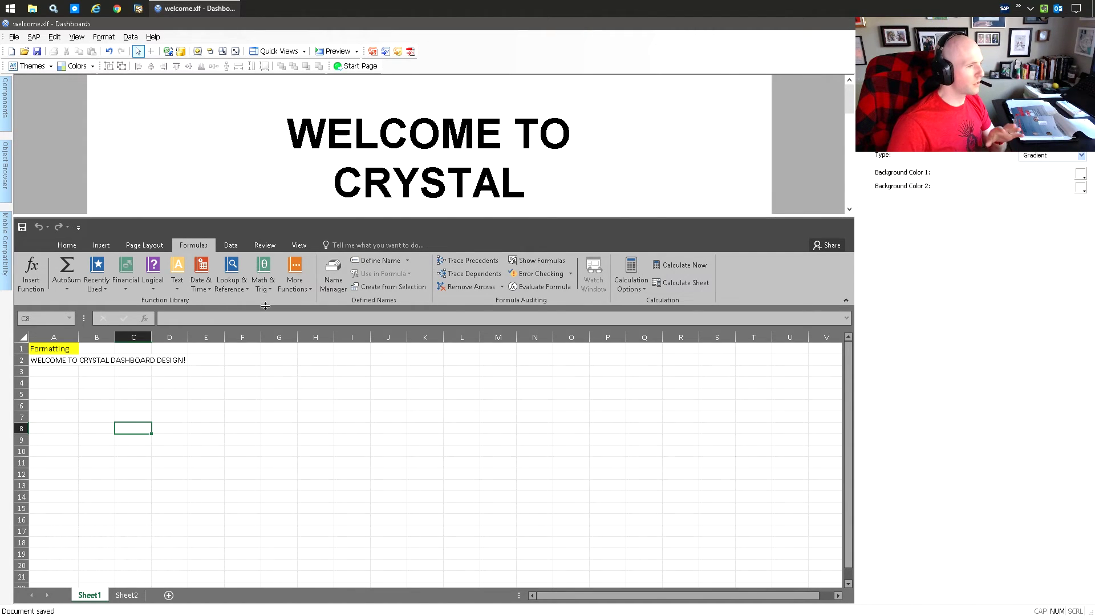
pyautogui.moveTo(265, 306); pyautogui.dragTo(266, 307)
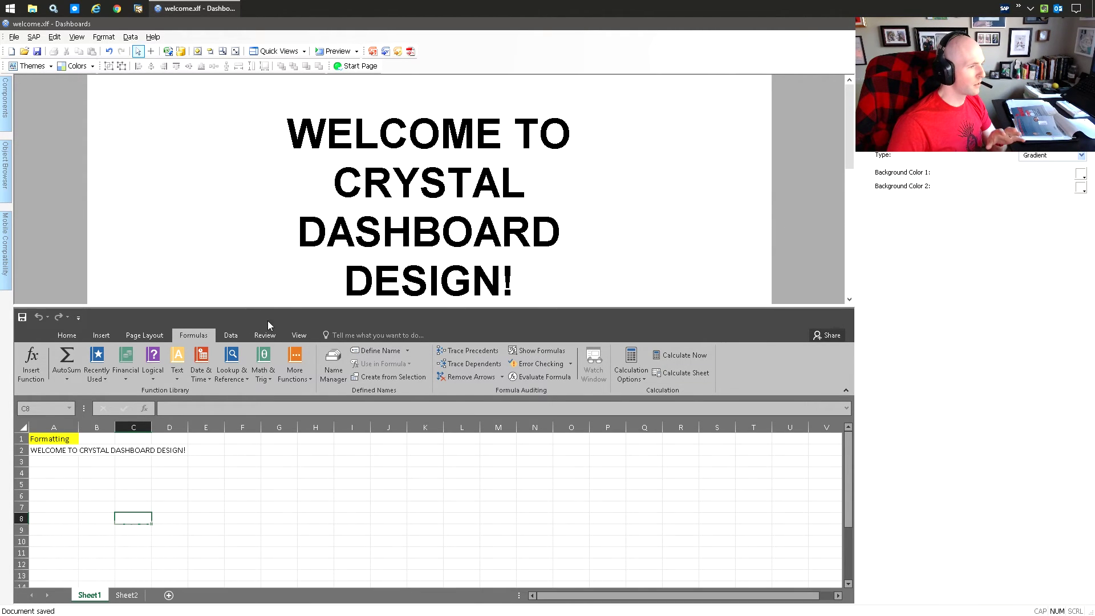
pyautogui.click(67, 335)
pyautogui.click(208, 475)
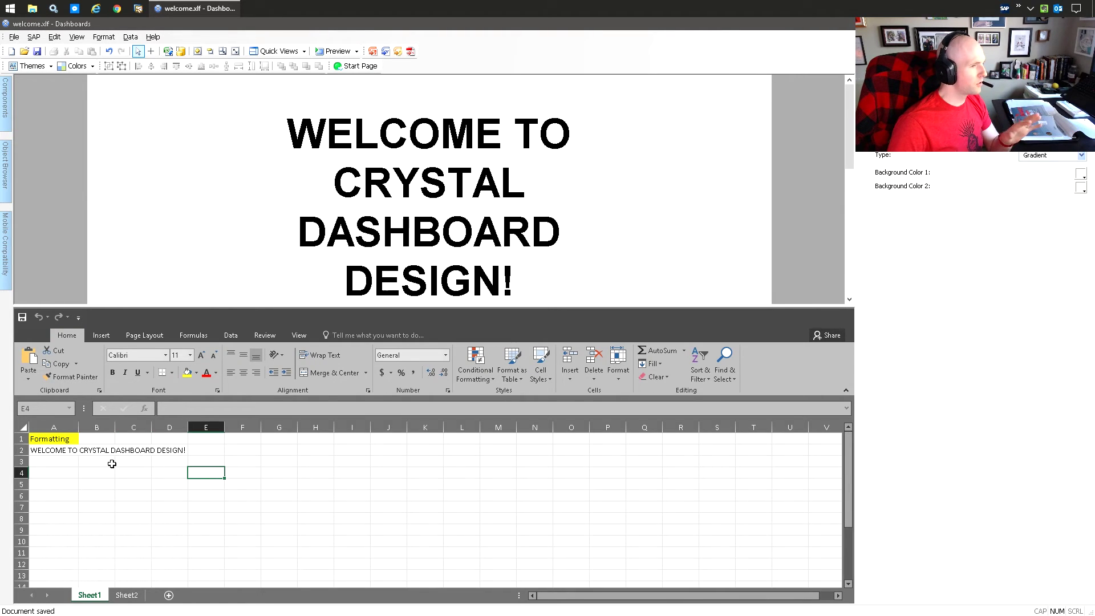
pyautogui.moveTo(229, 315); pyautogui.dragTo(228, 345)
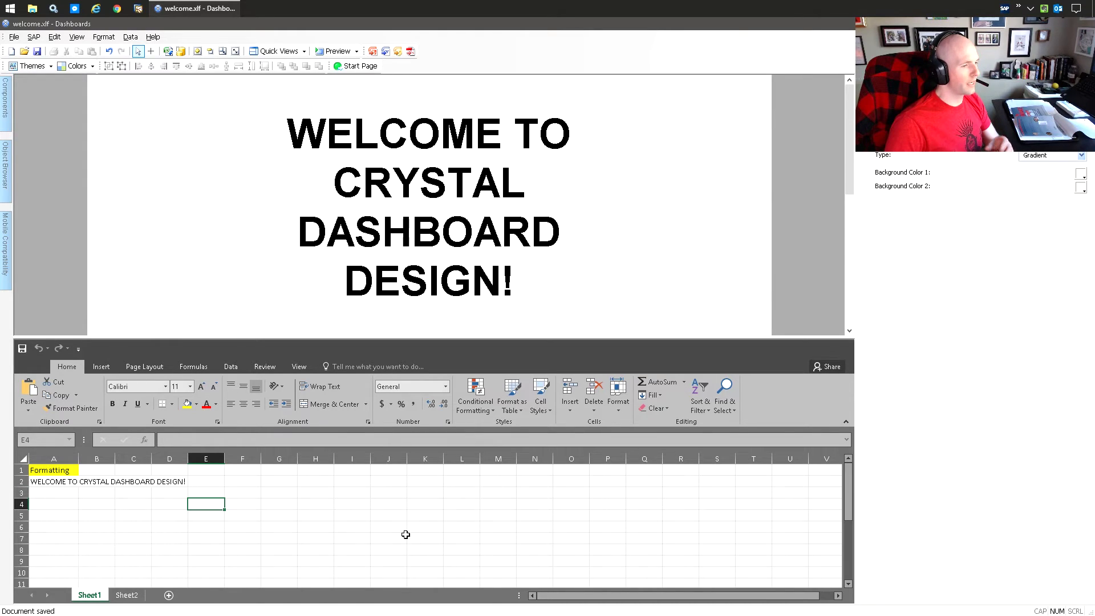
pyautogui.moveTo(389, 339); pyautogui.dragTo(390, 329)
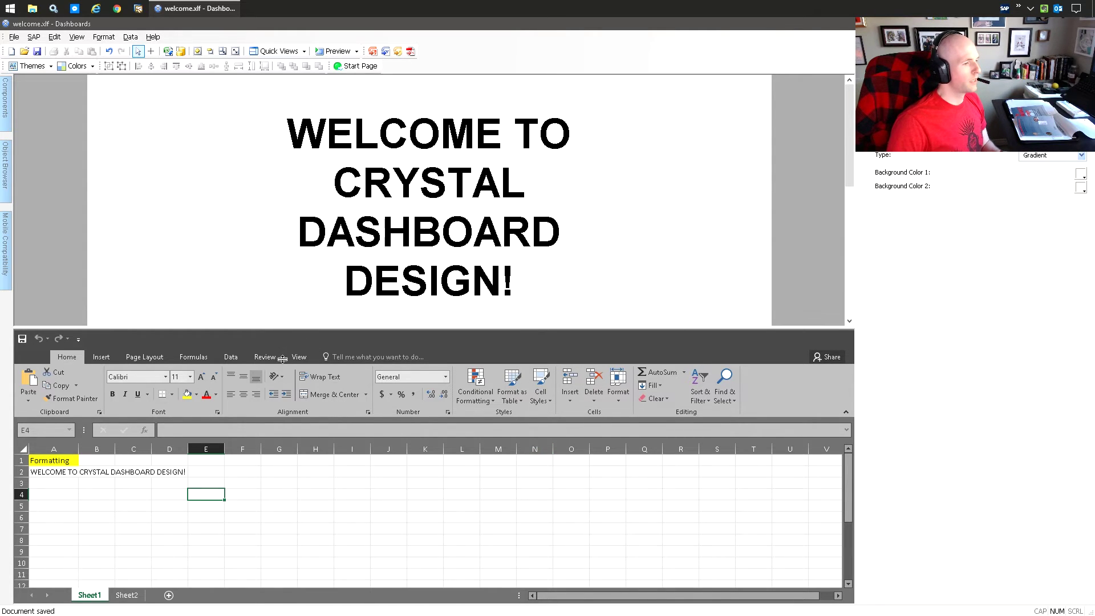
pyautogui.moveTo(313, 329); pyautogui.dragTo(314, 387)
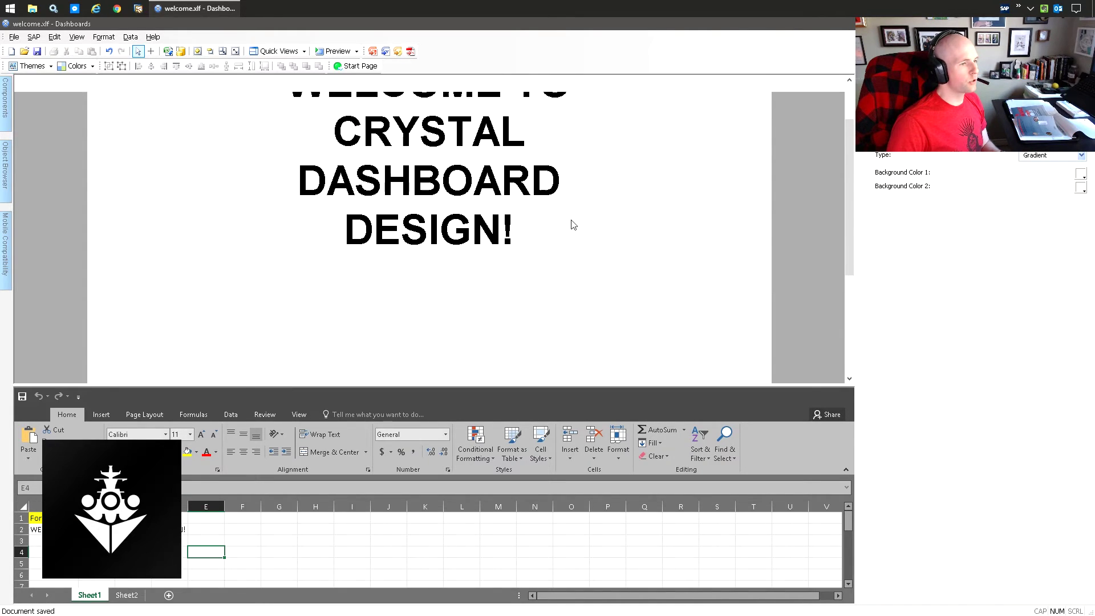
# Step: Check that the welcome label on the canvas is linked to cell Sheet1!$A$2
pyautogui.click(412, 187)
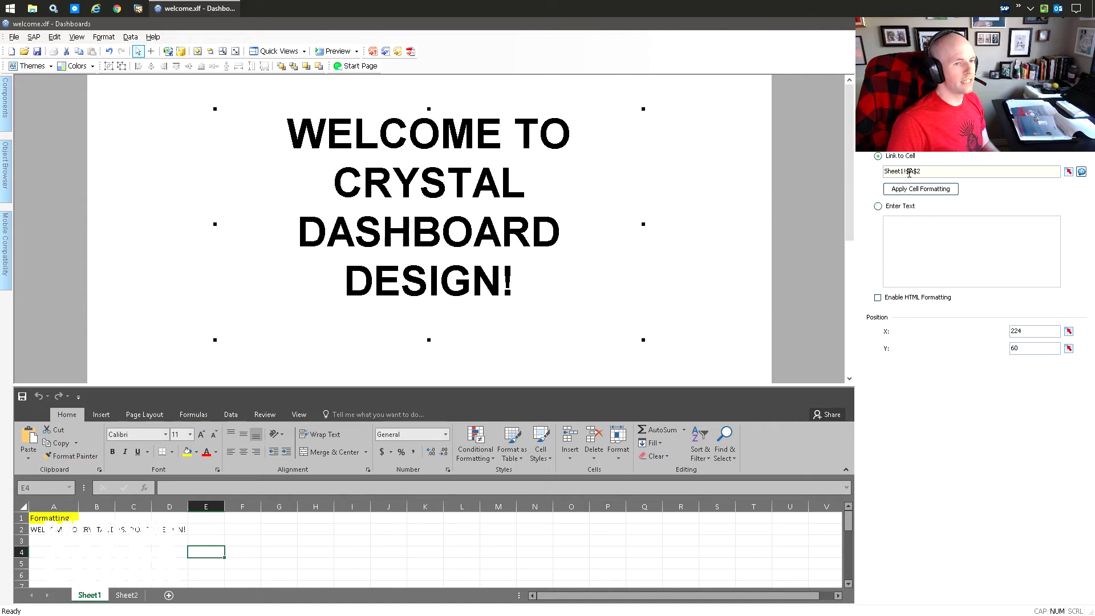
pyautogui.click(47, 530)
pyautogui.hotkey('ctrl', 'c')
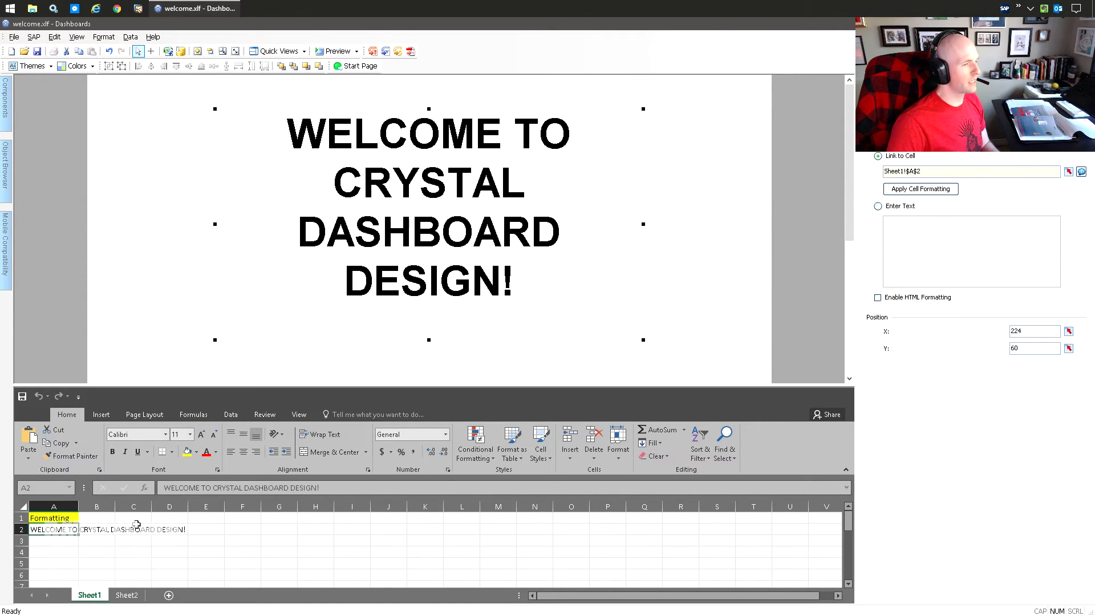
pyautogui.click(1069, 172)
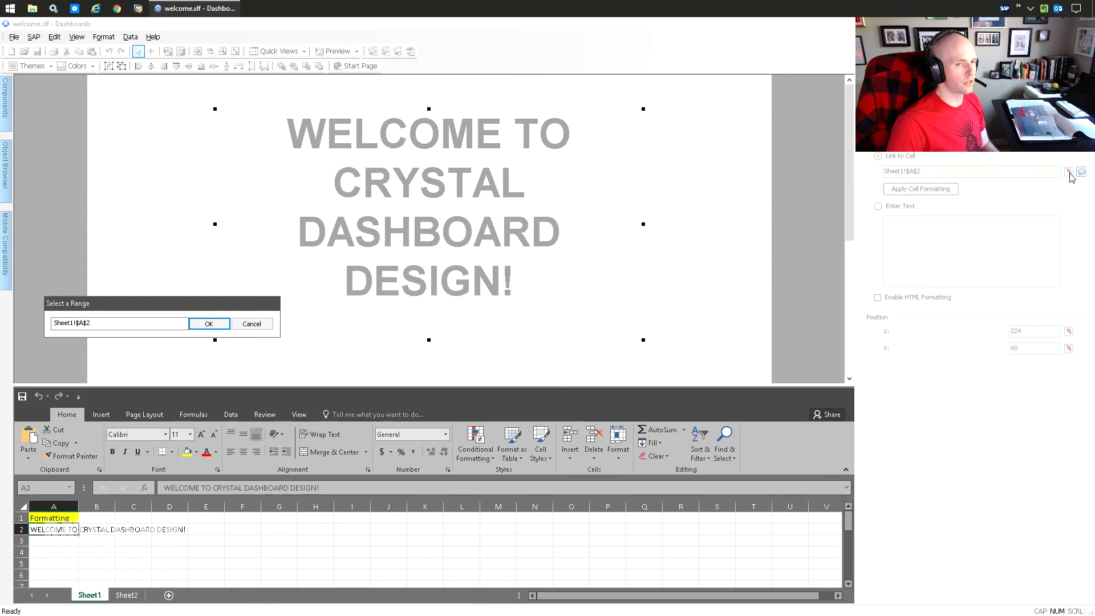
pyautogui.click(216, 324)
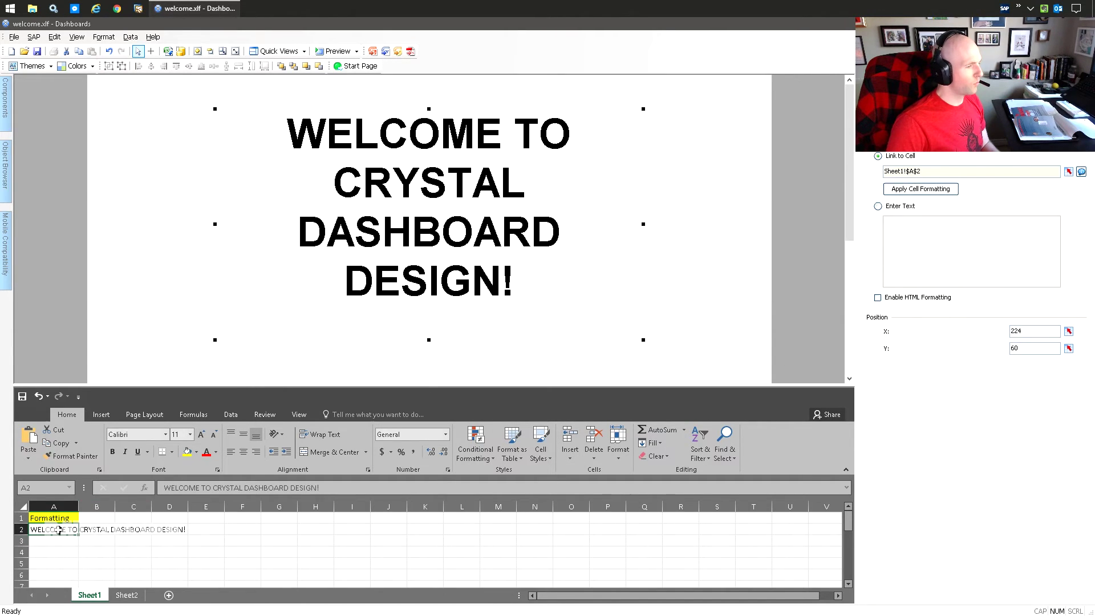
# Step: Replace the text in cell A2 with WHATEVER to test the linked label, and undo the edit
pyautogui.write('WHATEVER')
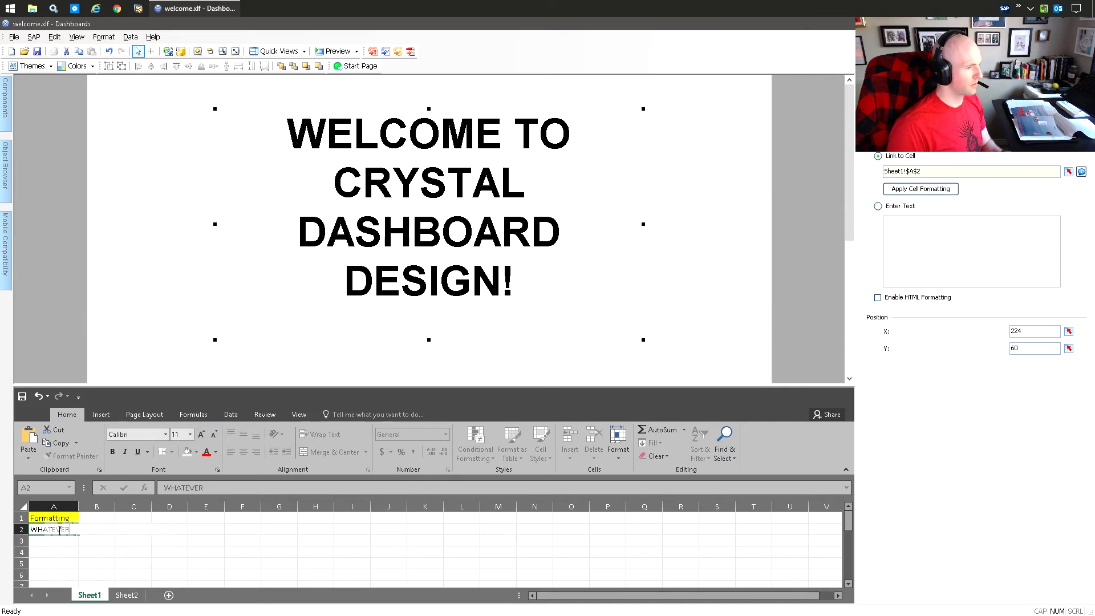
pyautogui.press('Return')
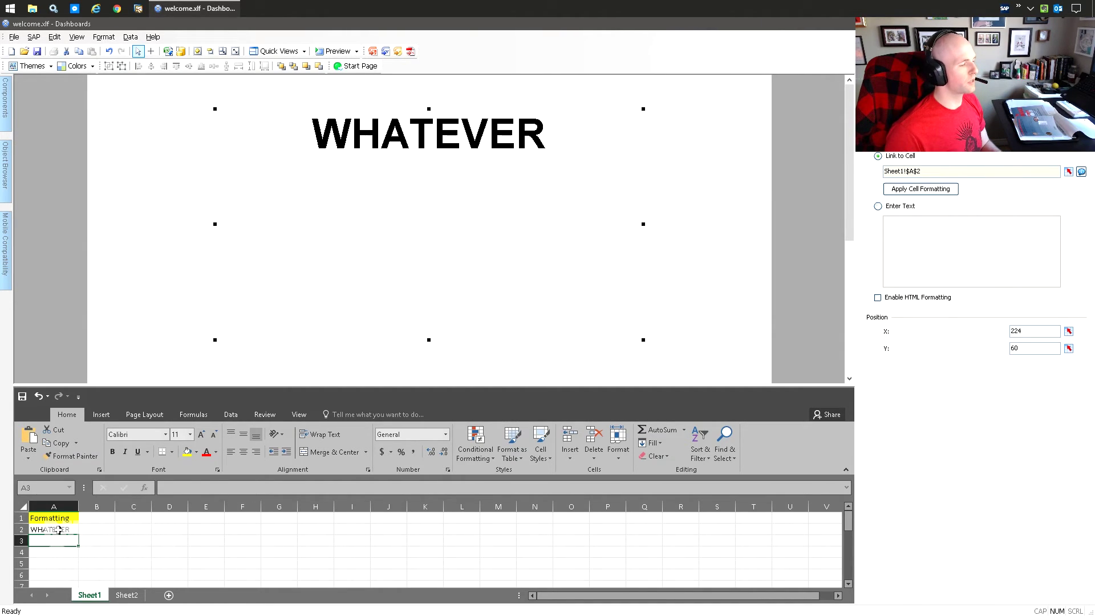
pyautogui.hotkey('ctrl', 'z')
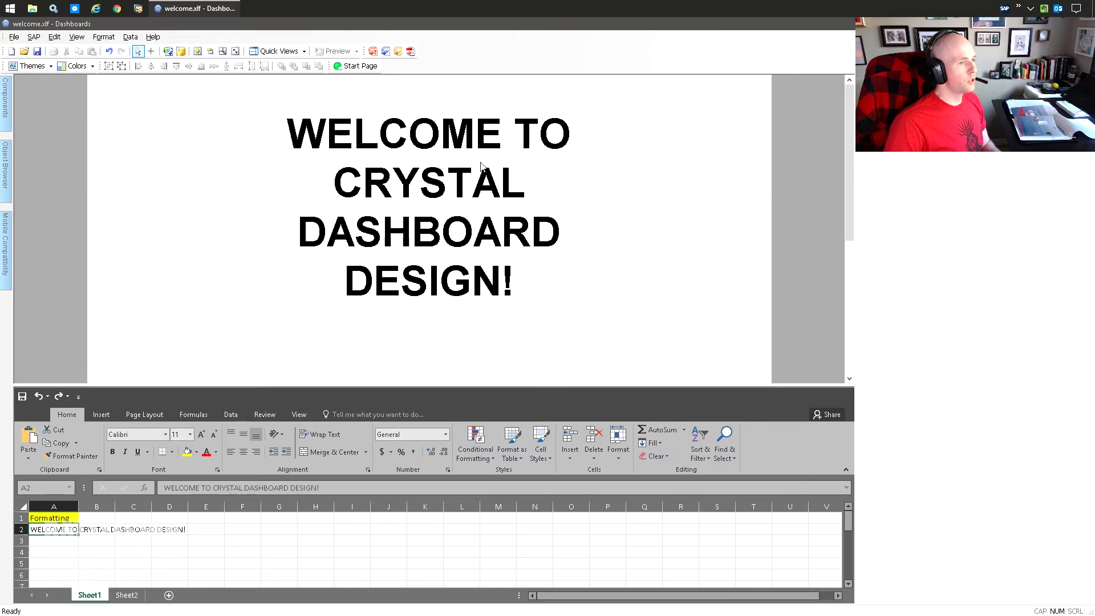
# Step: Review the welcome label's properties, including its input, scroll bar and dynamic visibility options
pyautogui.moveTo(966, 325)
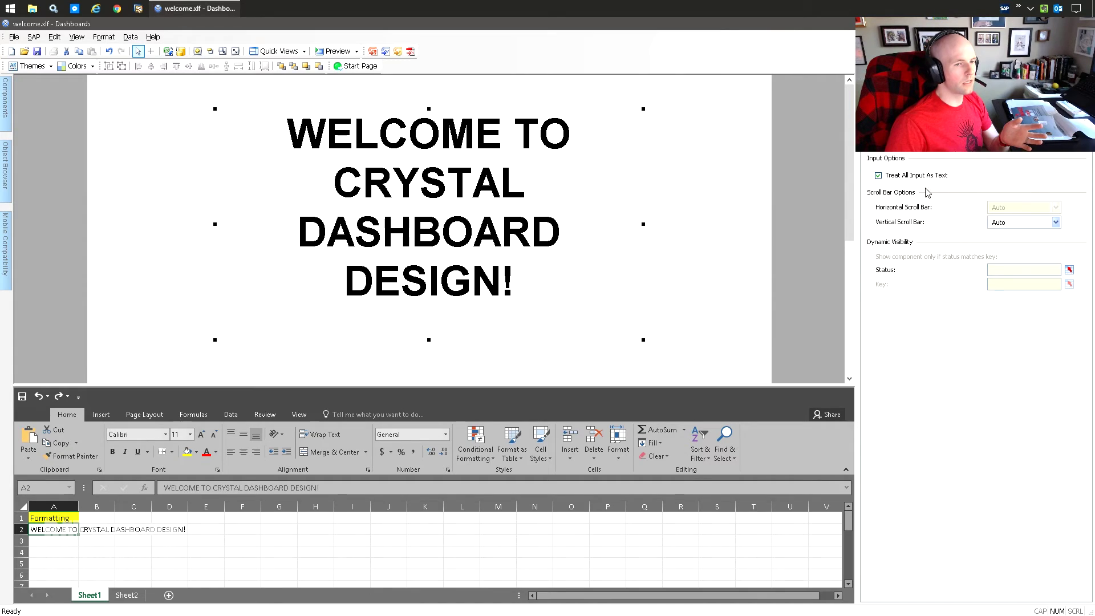
pyautogui.click(928, 151)
pyautogui.click(881, 152)
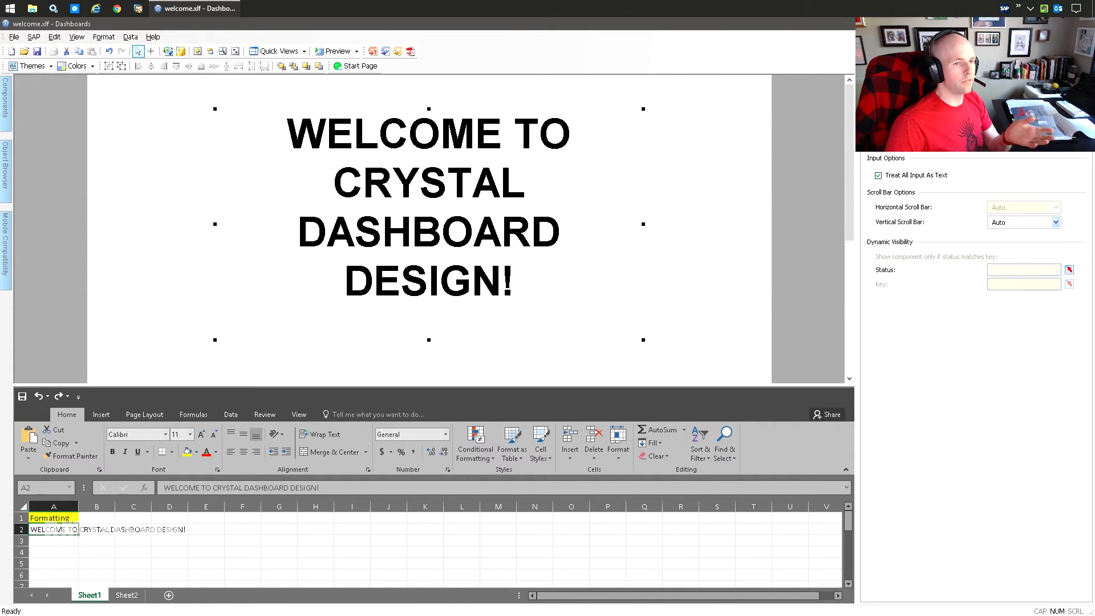
pyautogui.click(917, 145)
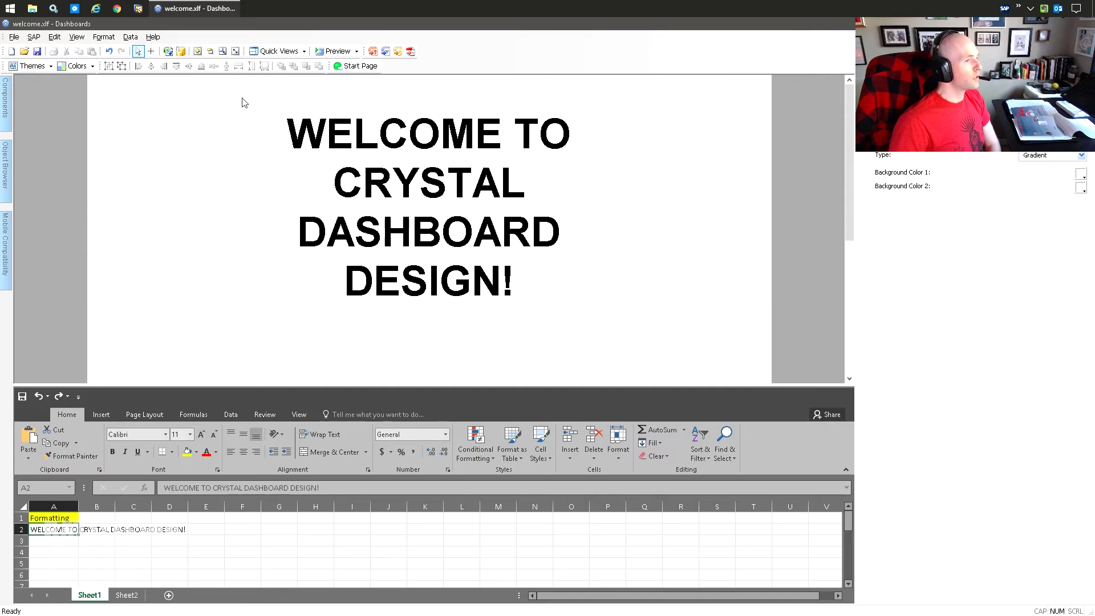
# Step: Browse the available dashboard themes, built-in color schemes and quick view layouts
pyautogui.click(50, 67)
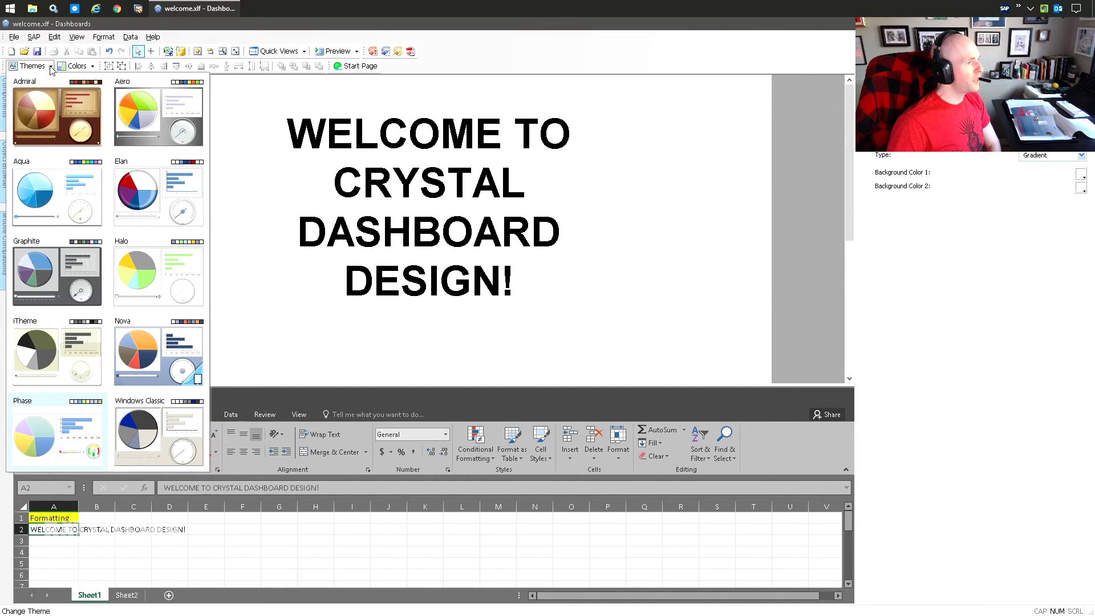
pyautogui.click(91, 67)
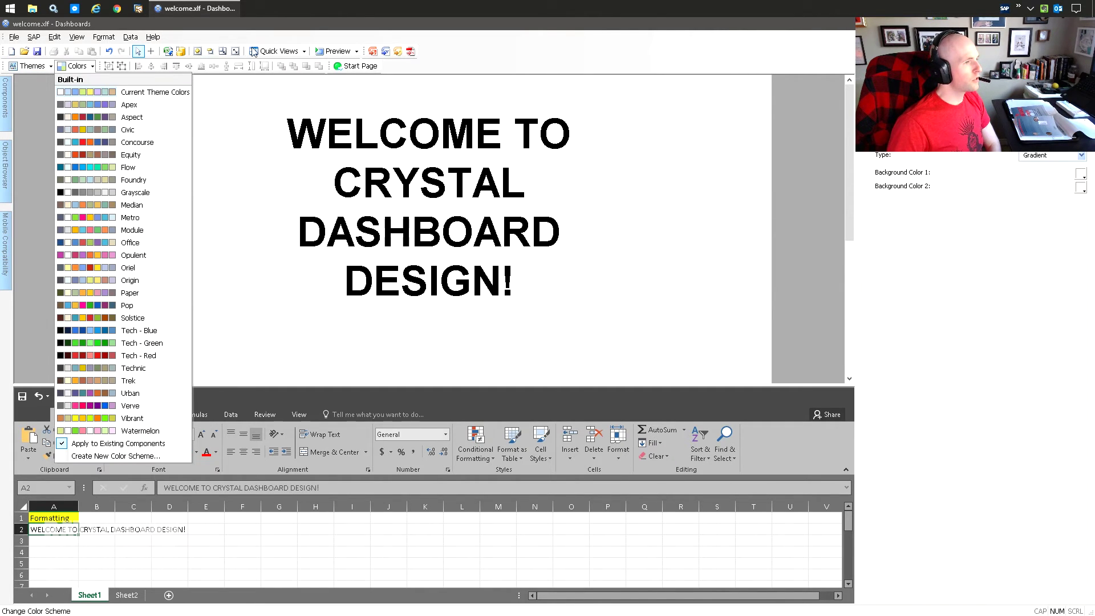
pyautogui.click(318, 40)
pyautogui.click(304, 51)
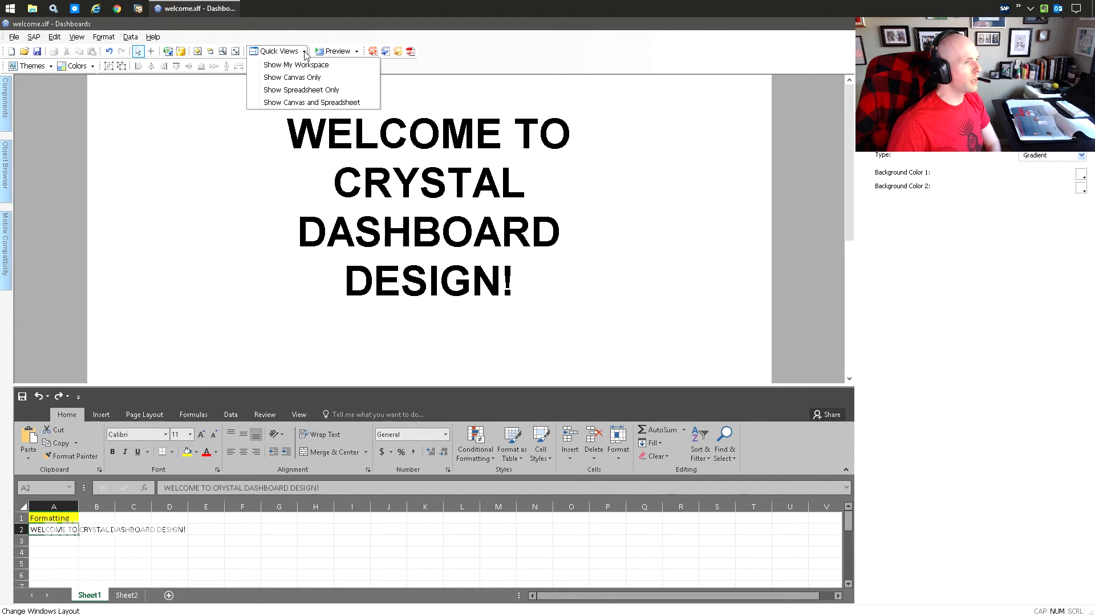
pyautogui.click(202, 200)
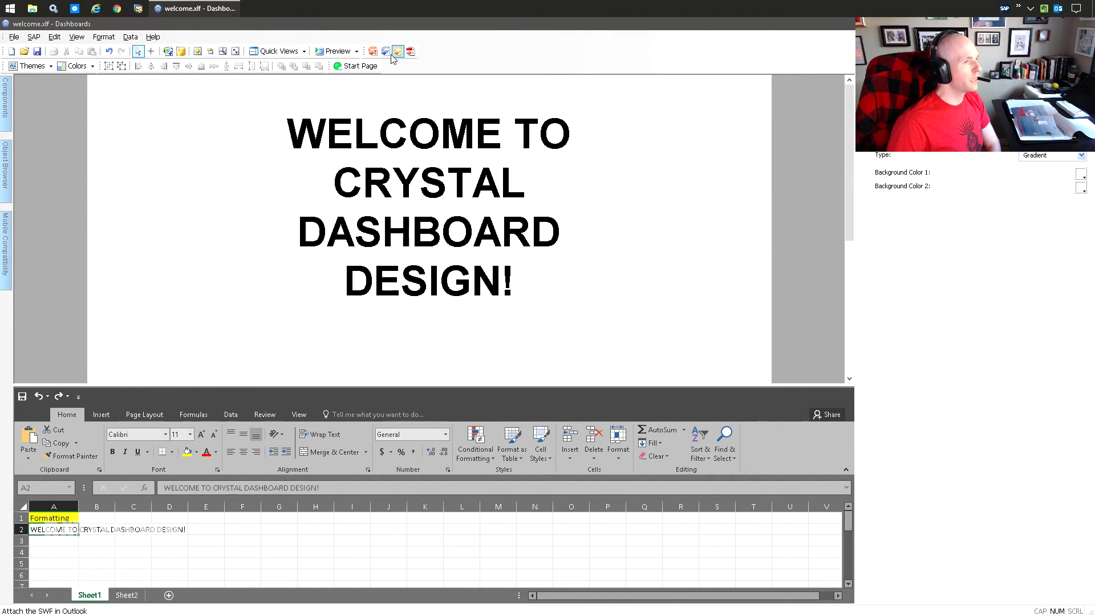
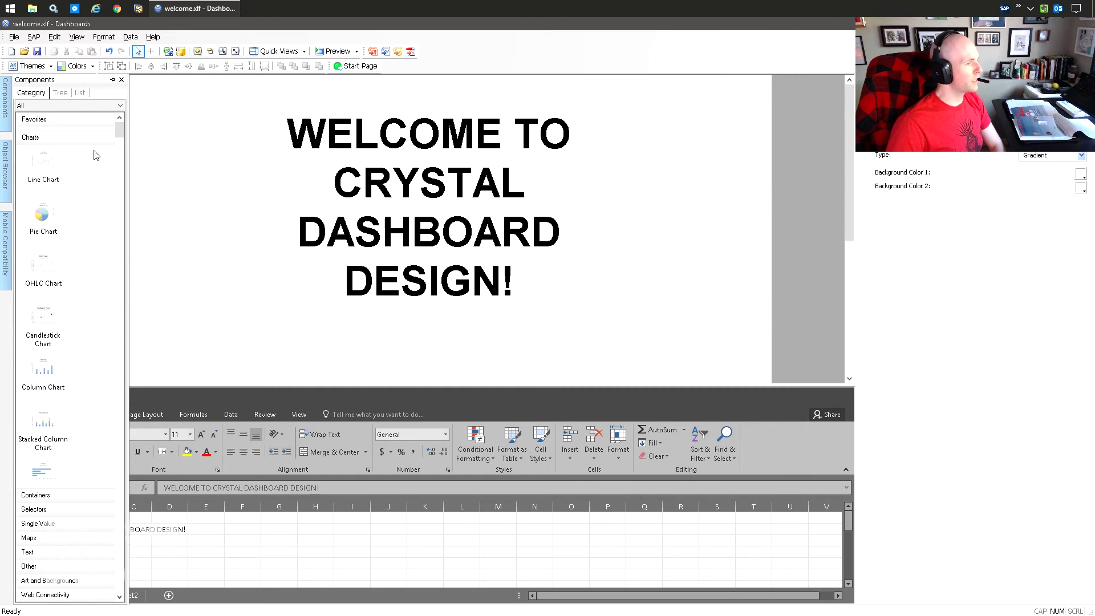
# Step: Place a dial component on the canvas to the left of the welcome text and show its behavior settings
pyautogui.scroll(-1, 91, 176)
pyautogui.moveTo(121, 134); pyautogui.dragTo(121, 159)
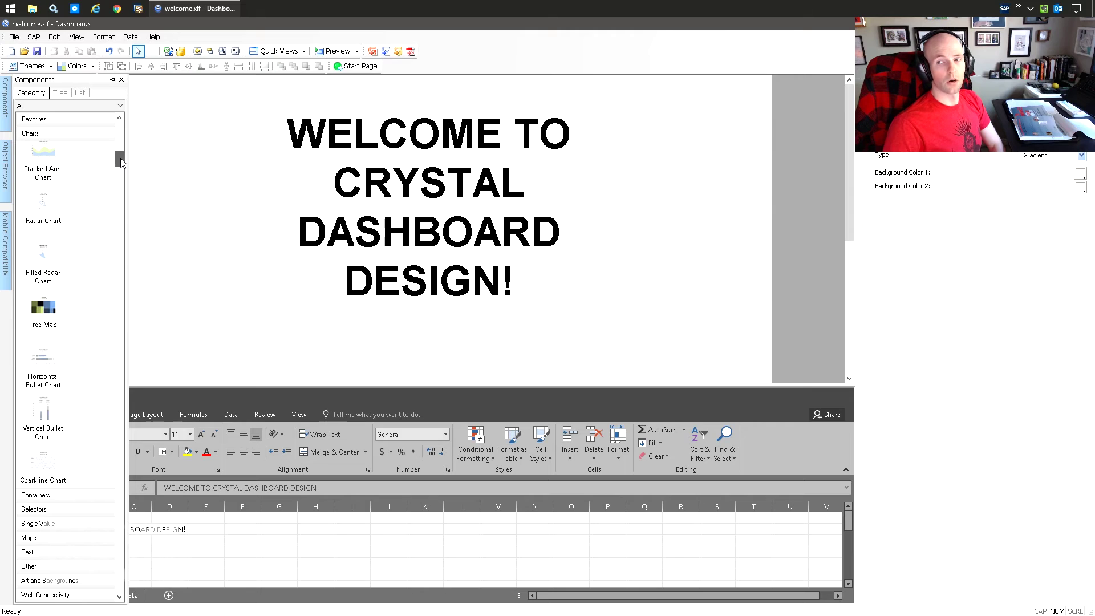
pyautogui.moveTo(121, 159); pyautogui.dragTo(124, 245)
pyautogui.moveTo(42, 365); pyautogui.dragTo(169, 238)
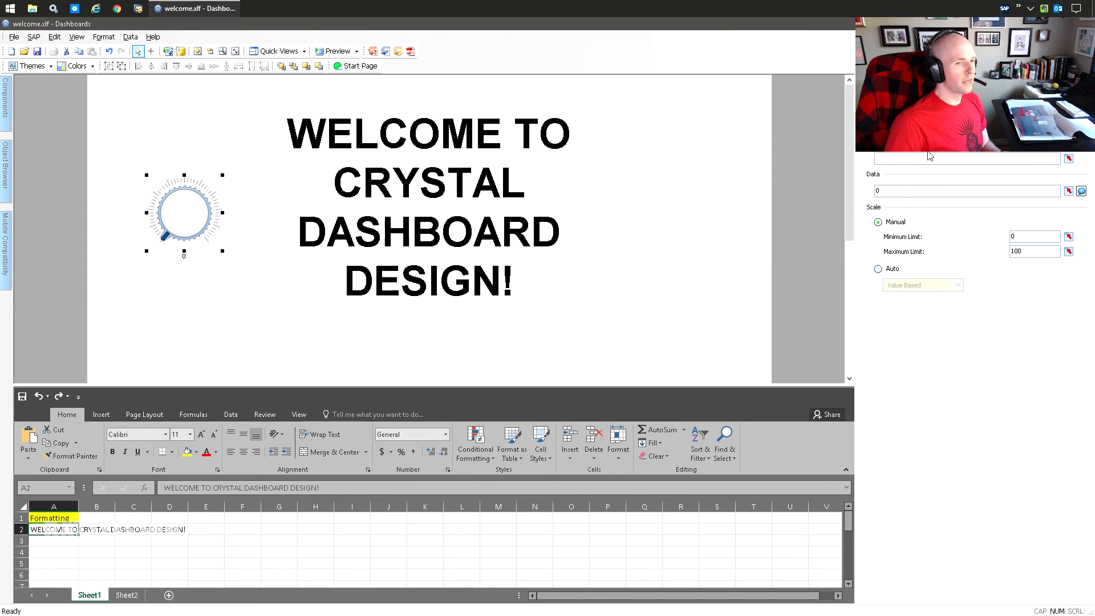
pyautogui.moveTo(176, 216); pyautogui.dragTo(153, 210)
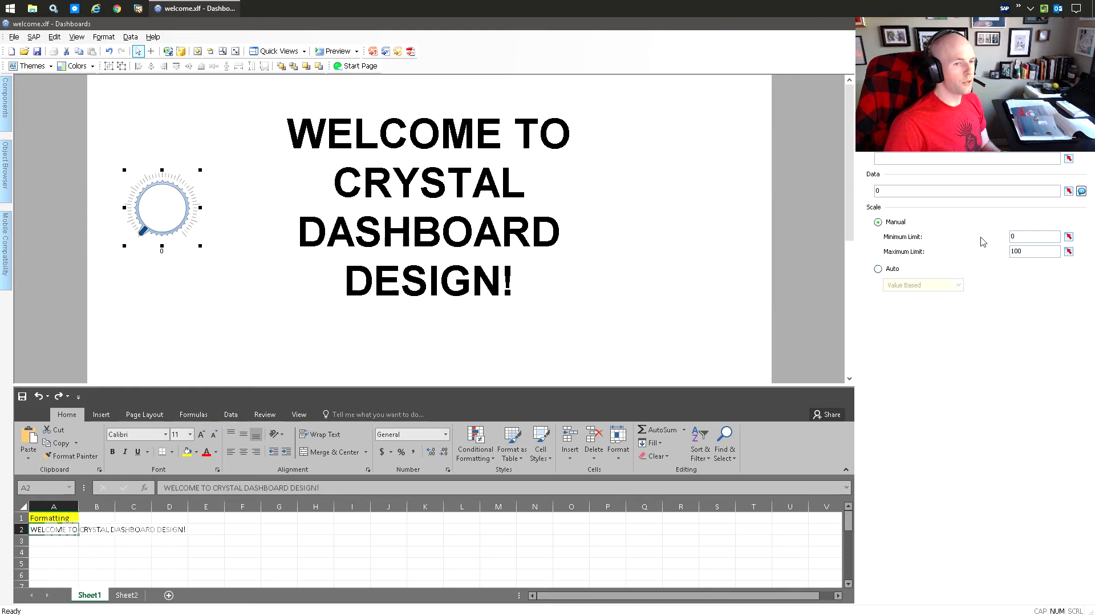
pyautogui.click(913, 114)
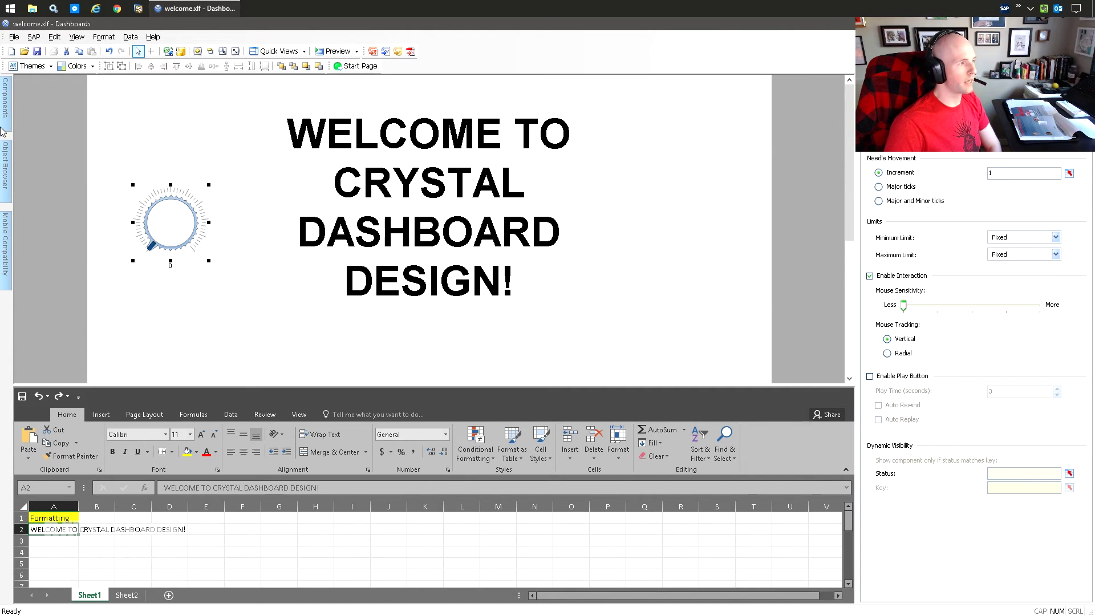
# Step: Place a gauge component on the canvas to the right of the welcome text, enlarge it and align it roughly with the dial
pyautogui.click(6, 108)
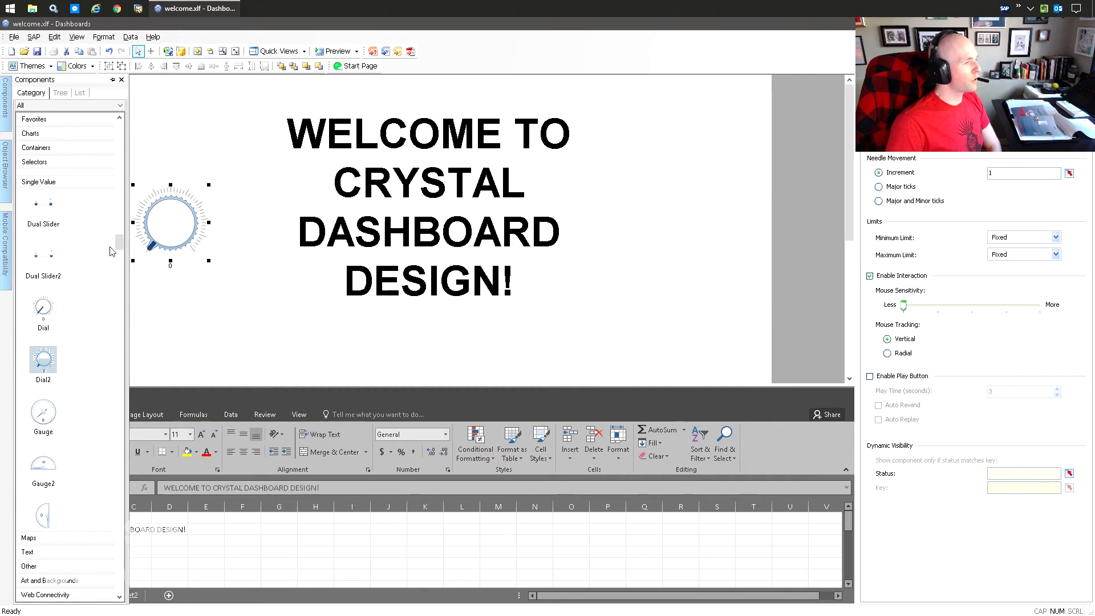
pyautogui.moveTo(121, 245); pyautogui.dragTo(121, 252)
pyautogui.moveTo(54, 231); pyautogui.dragTo(677, 212)
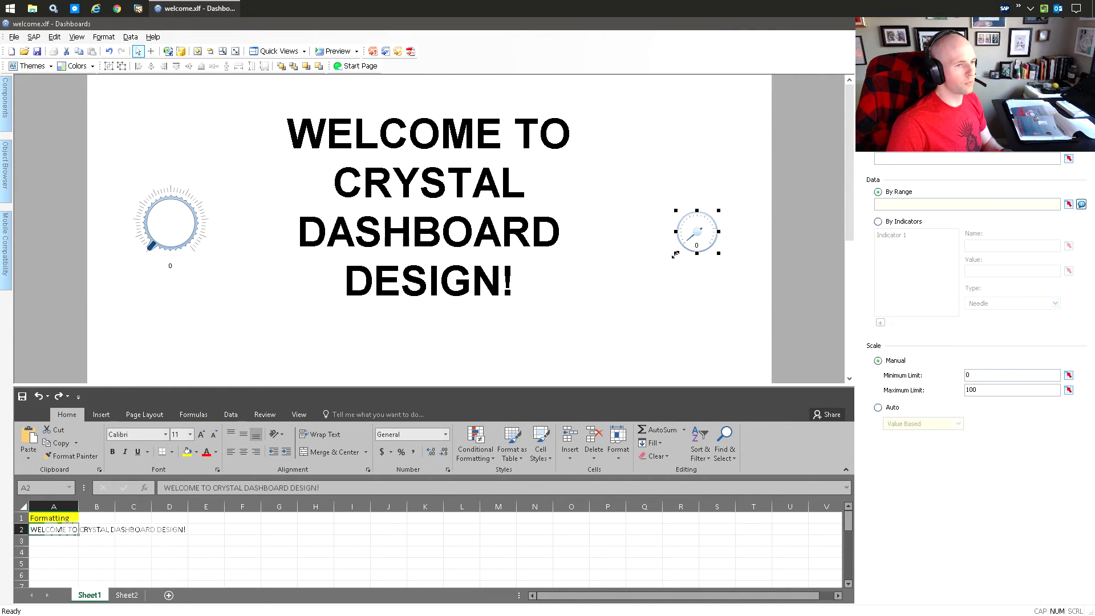
pyautogui.moveTo(641, 292); pyautogui.dragTo(648, 292)
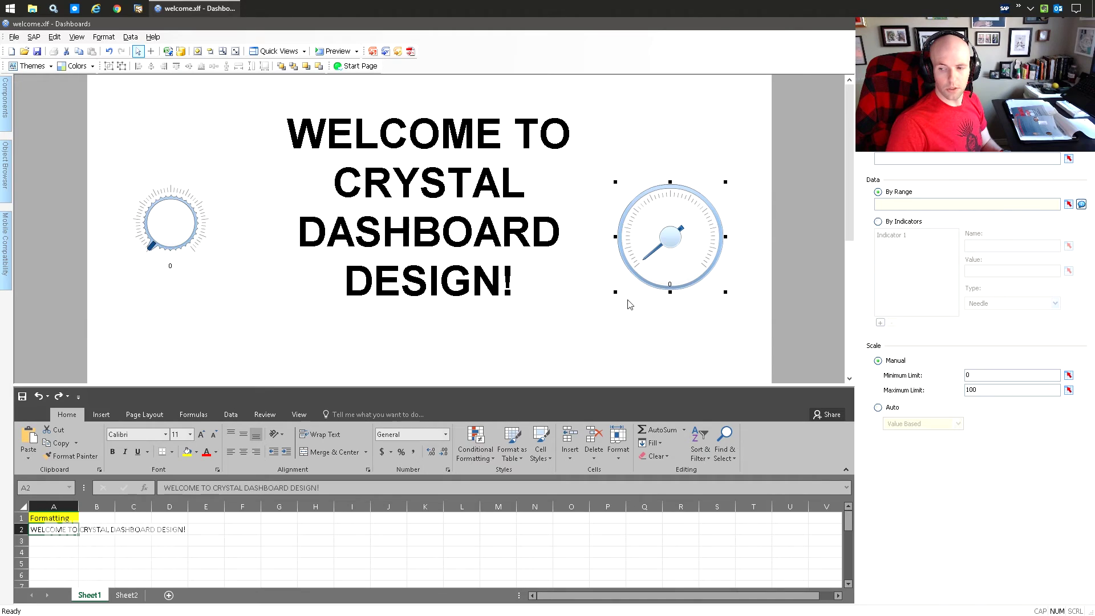
pyautogui.moveTo(666, 231)
pyautogui.mouseDown()
pyautogui.moveTo(670, 245)
pyautogui.moveTo(682, 216)
pyautogui.mouseUp()
# Step: Turn on the gauge's alert colors as a percent of target, and disable the alerts again
pyautogui.click(891, 145)
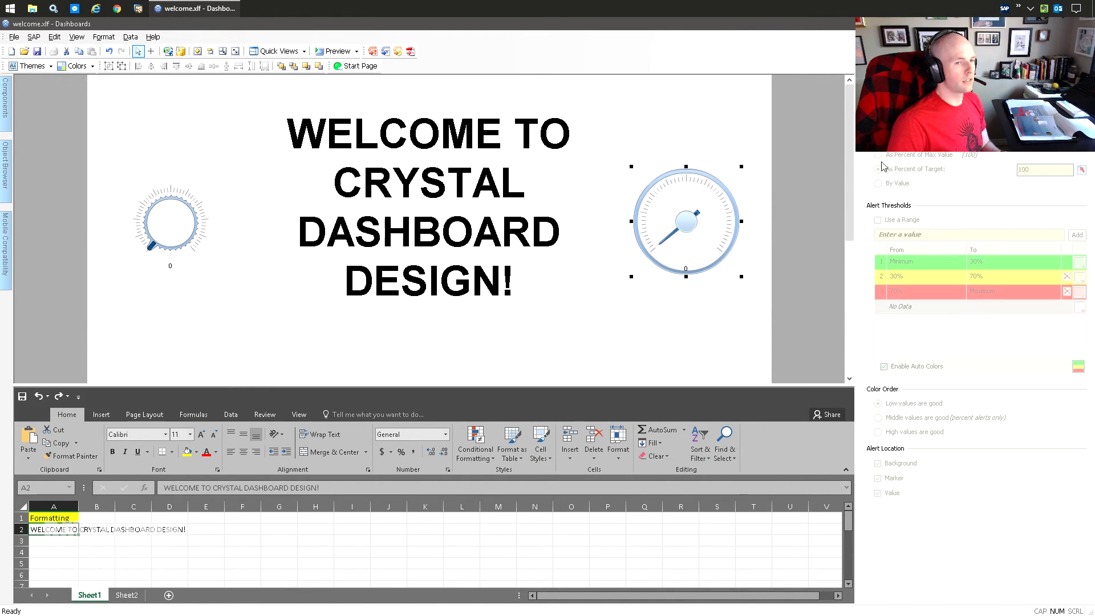
pyautogui.click(876, 153)
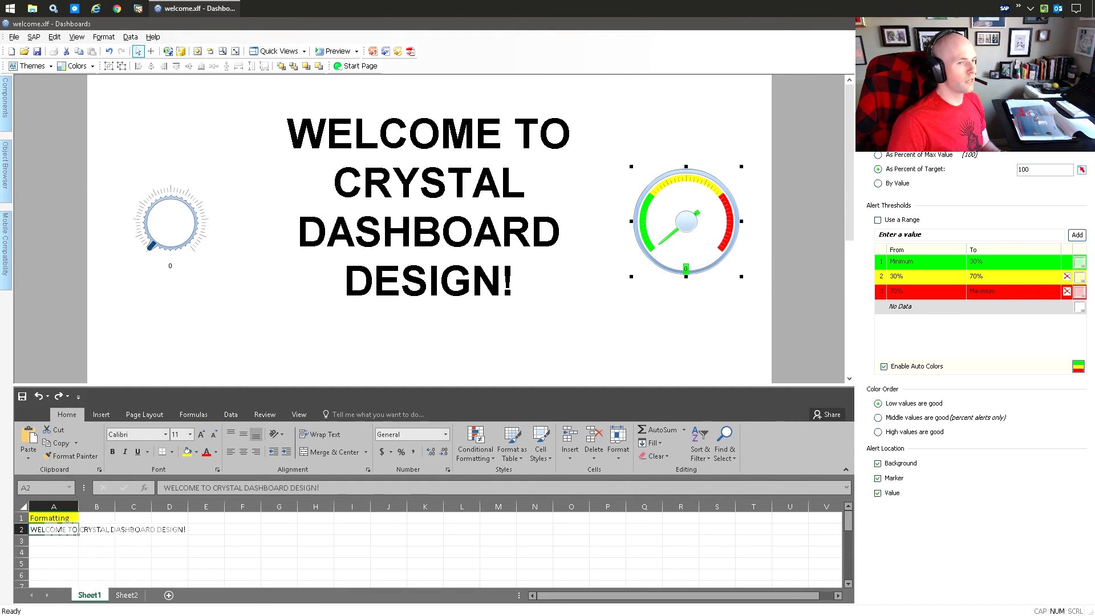
pyautogui.click(876, 153)
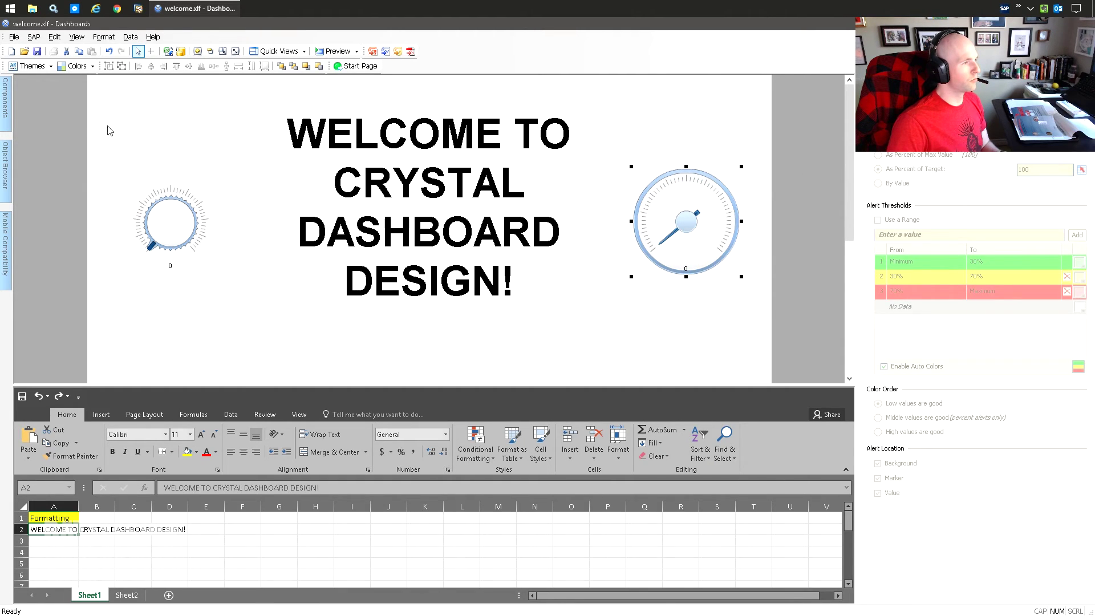
# Step: Place the Canada by province map over the welcome text as a demonstration, and delete it
pyautogui.click(5, 97)
pyautogui.scroll(-5, 78, 305)
pyautogui.scroll(-3, 55, 316)
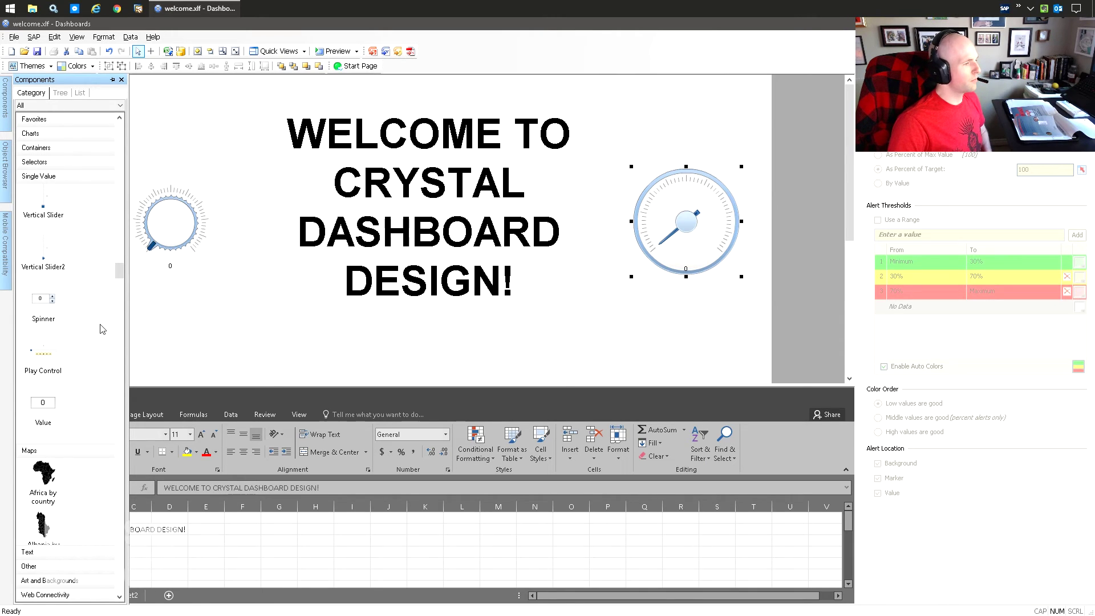
pyautogui.scroll(-5, 86, 351)
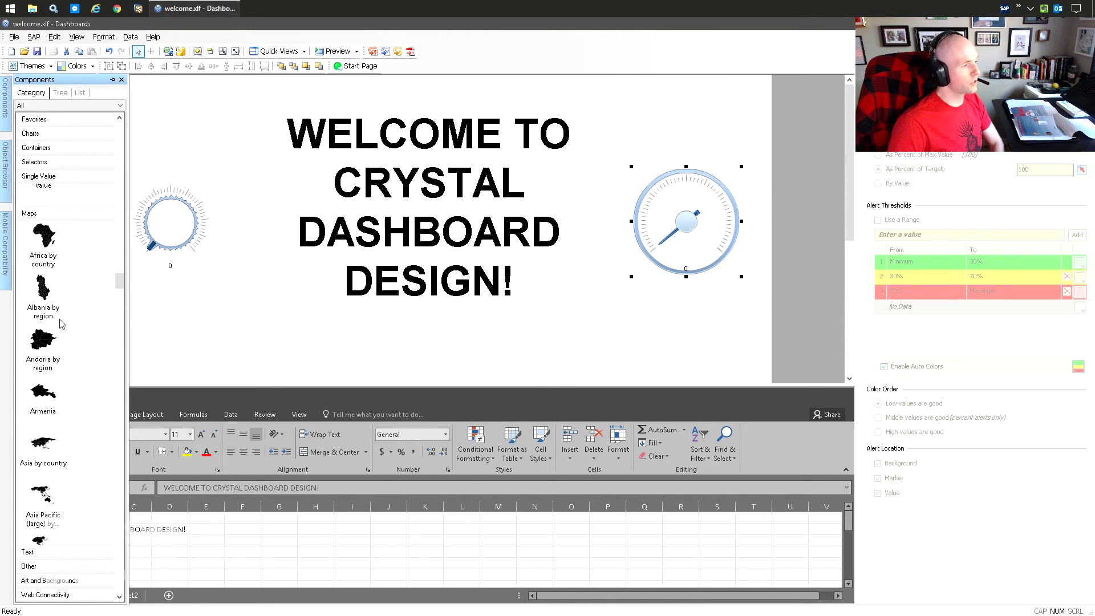
pyautogui.scroll(1, 57, 308)
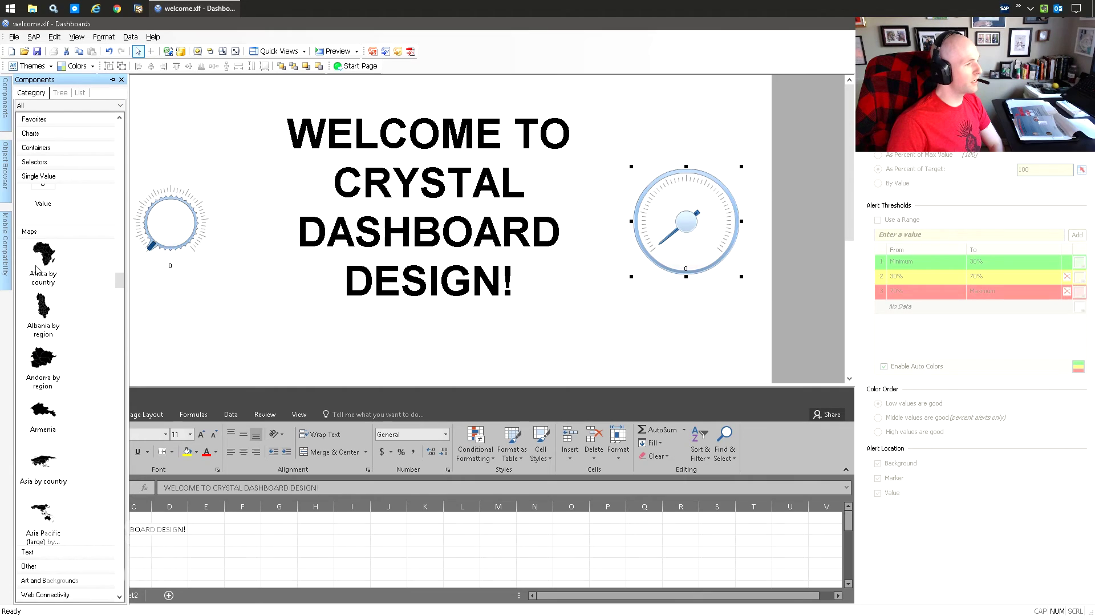
pyautogui.scroll(-10, 41, 425)
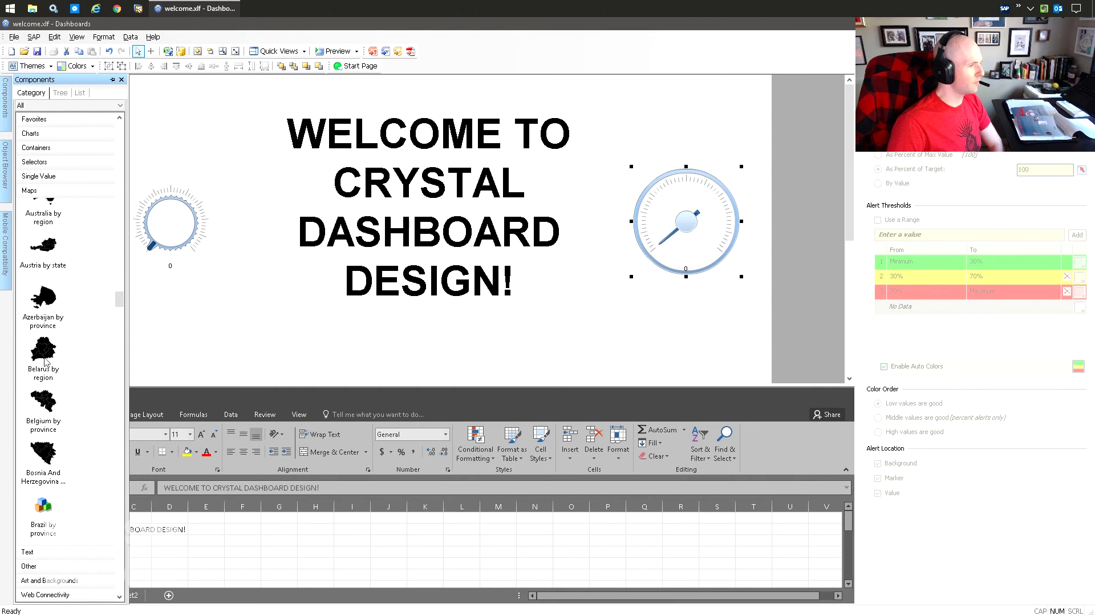
pyautogui.scroll(-6, 50, 294)
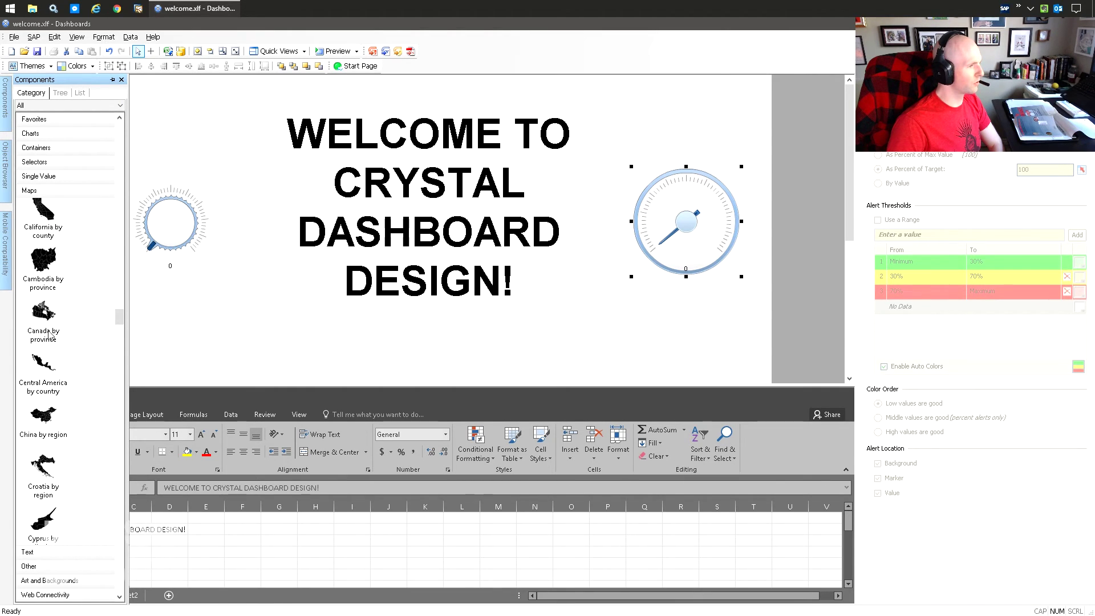
pyautogui.scroll(2, 82, 335)
pyautogui.moveTo(43, 320); pyautogui.dragTo(290, 117)
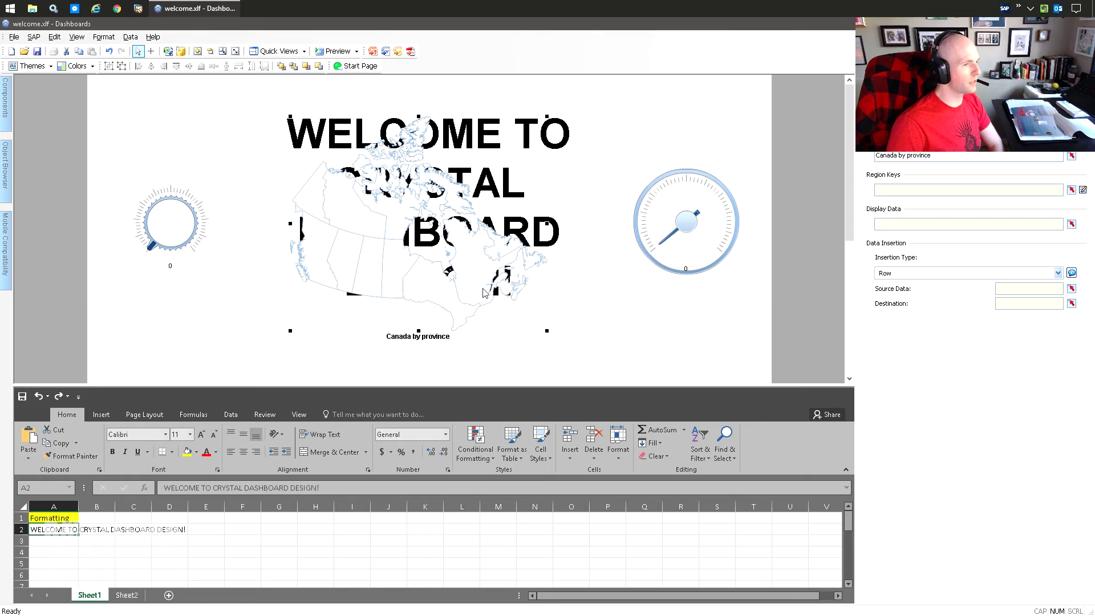
pyautogui.press('Delete')
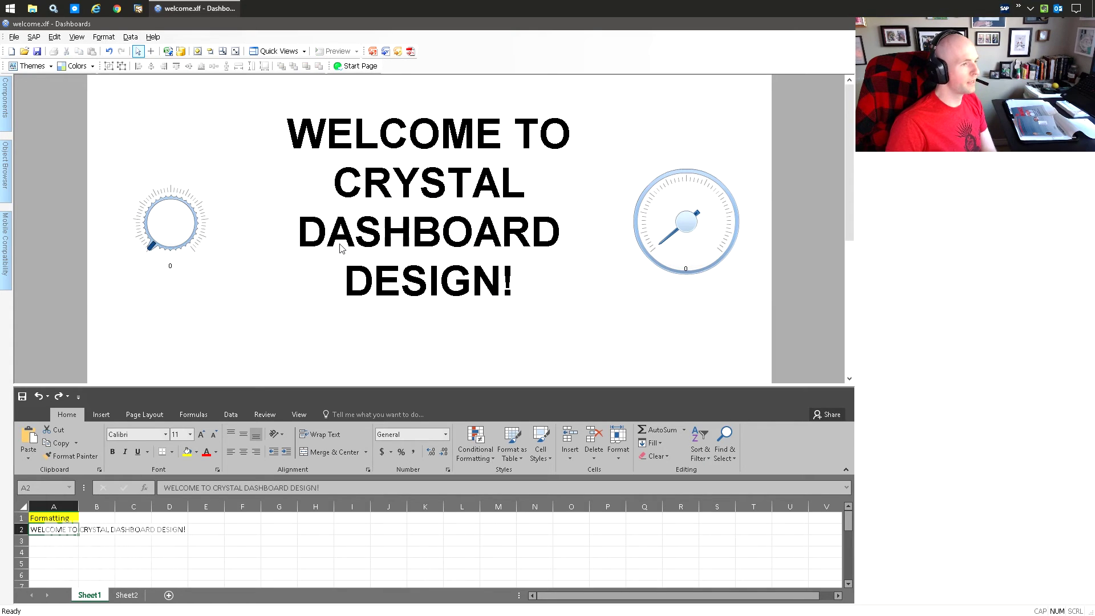
# Step: Browse the remaining map components and the text, other, art and web connectivity component categories
pyautogui.moveTo(4, 103)
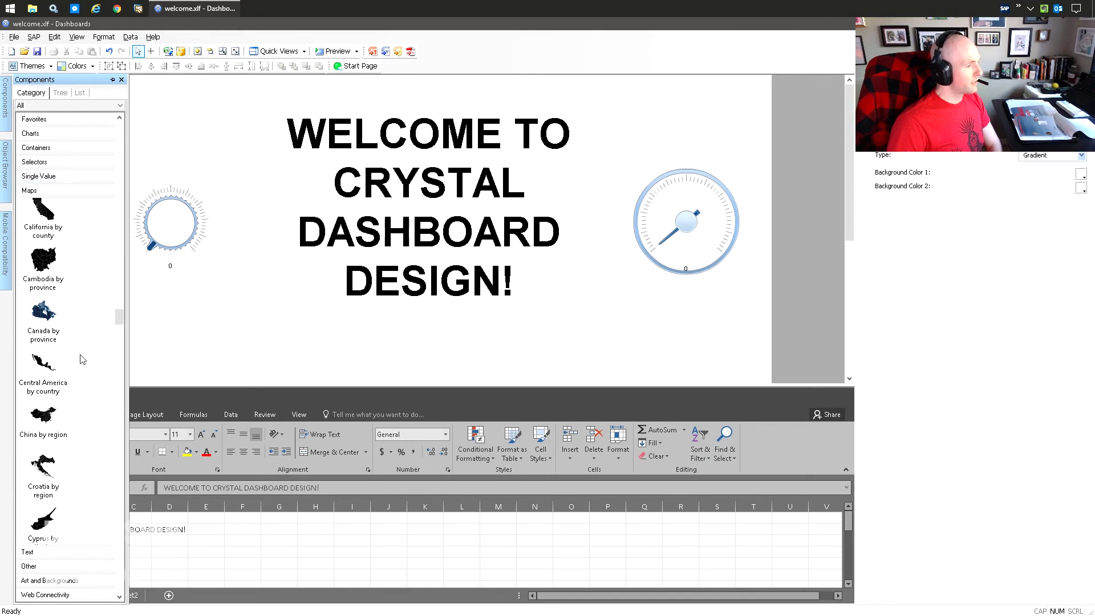
pyautogui.scroll(-2, 65, 327)
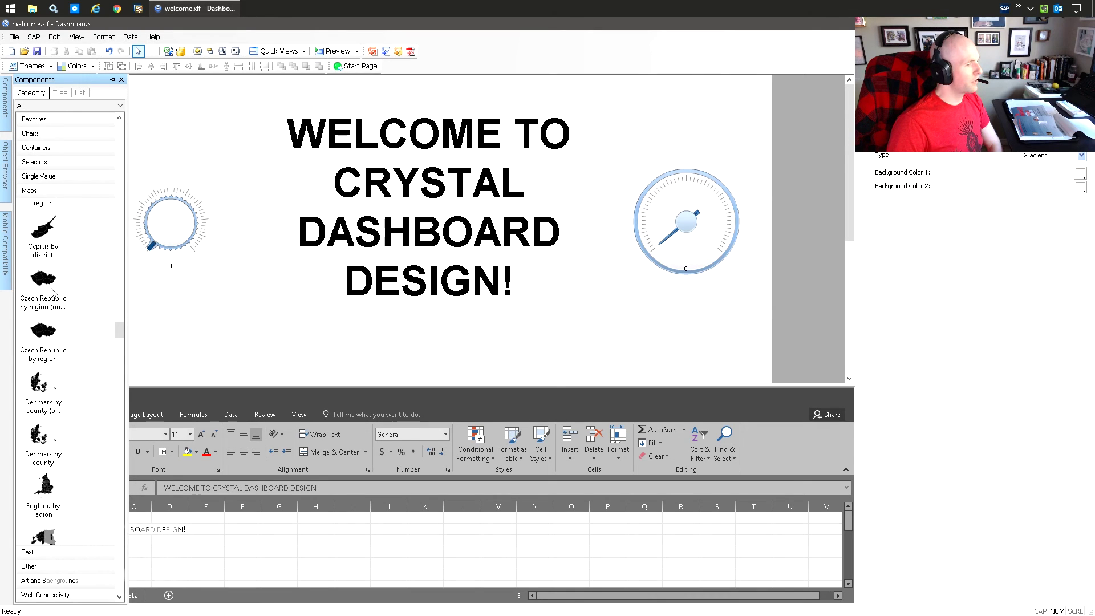
pyautogui.scroll(-15, 41, 338)
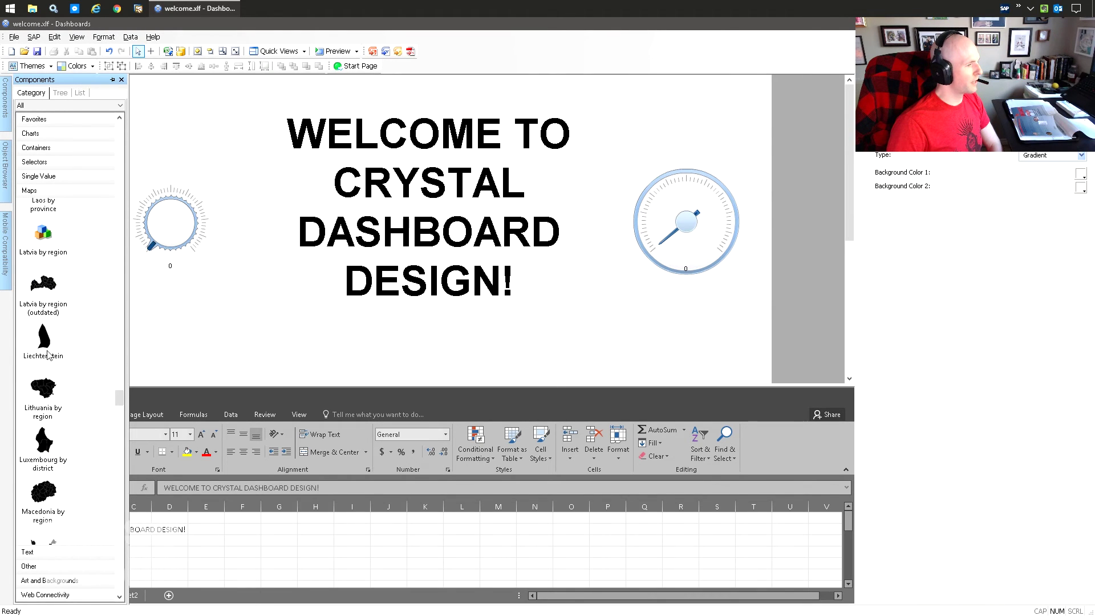
pyautogui.scroll(-12, 50, 356)
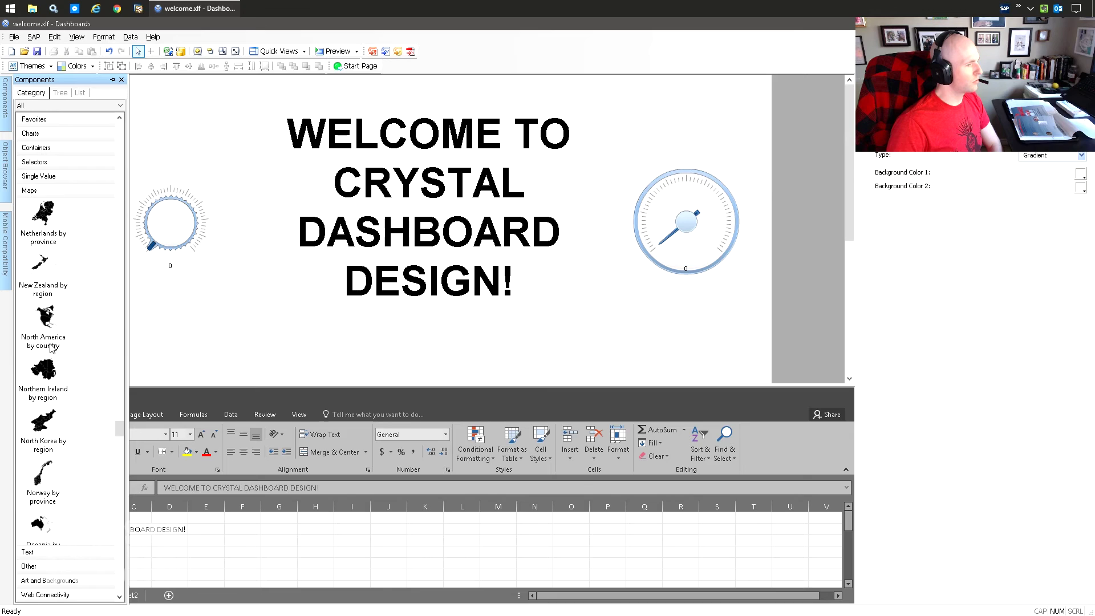
pyautogui.scroll(-15, 50, 347)
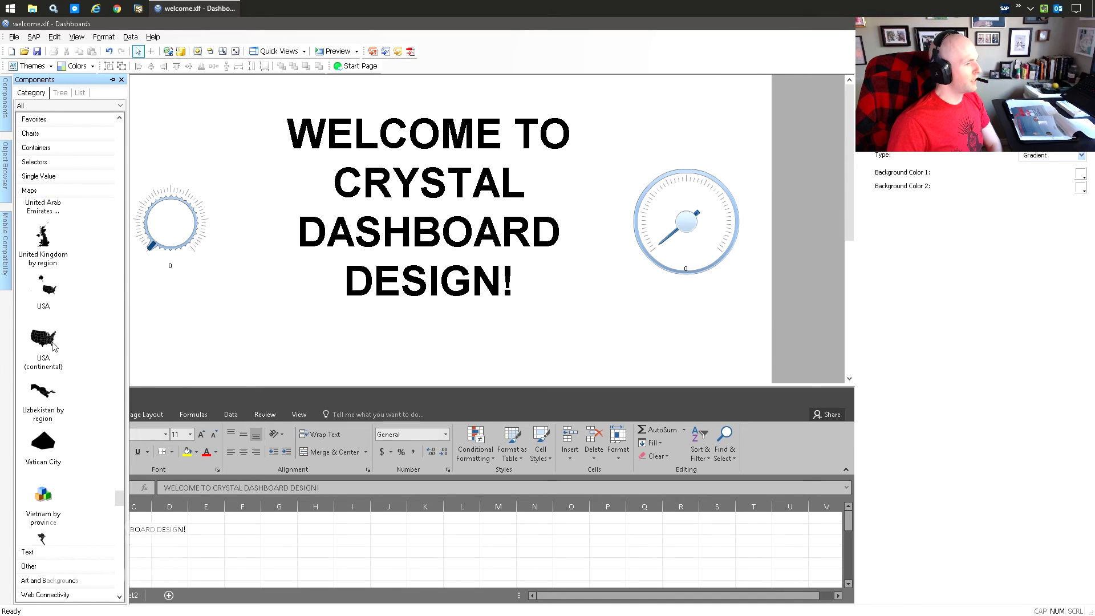
pyautogui.scroll(-5, 53, 346)
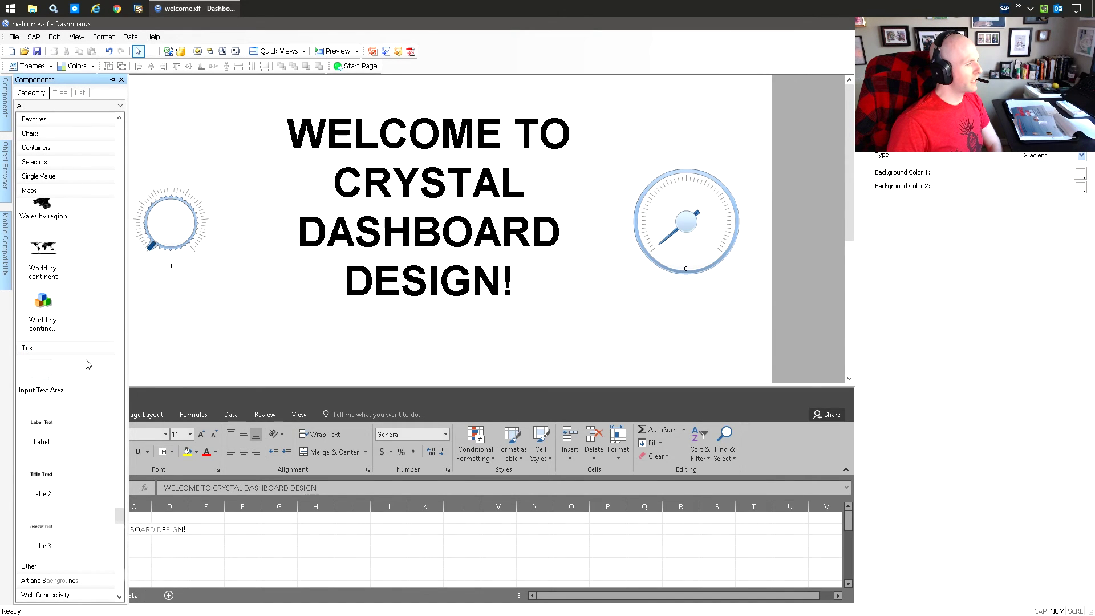
pyautogui.scroll(-3, 61, 310)
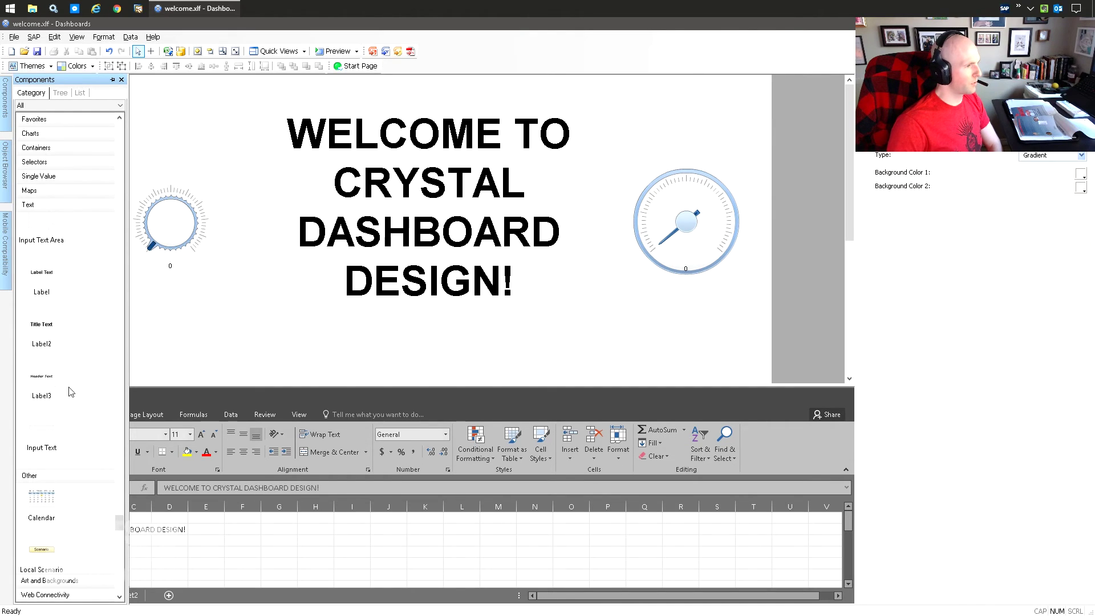
pyautogui.scroll(-5, 85, 379)
pyautogui.scroll(-10, 62, 331)
pyautogui.scroll(-6, 76, 366)
# Step: Go through the container and selector components, place a Scorecard over the welcome text, and delete it
pyautogui.moveTo(119, 573); pyautogui.dragTo(133, 196)
pyautogui.scroll(5, 39, 220)
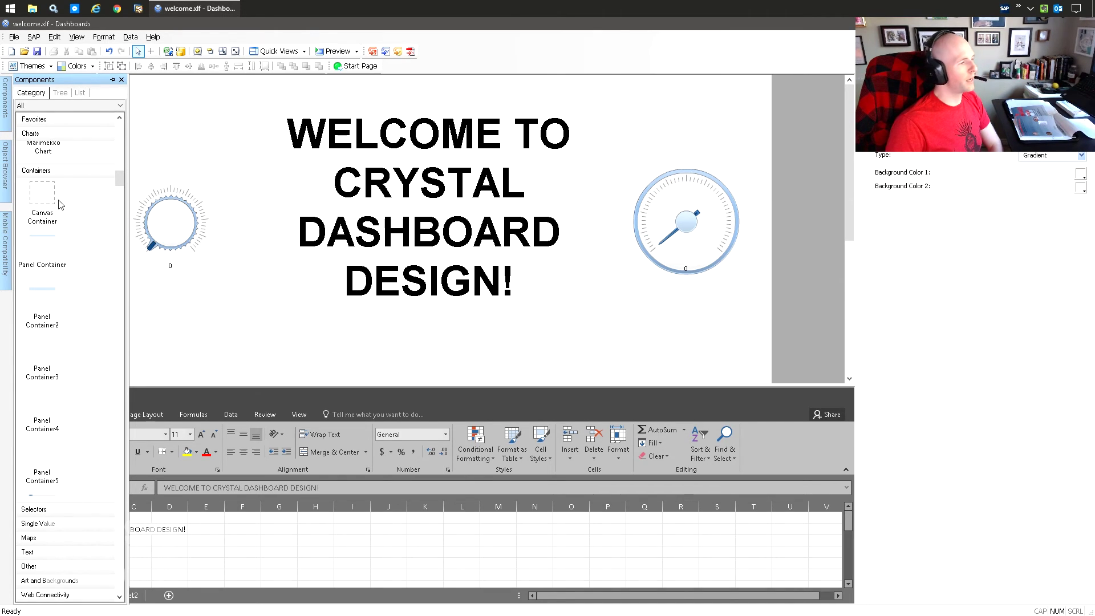
pyautogui.scroll(-3, 70, 340)
pyautogui.scroll(2, 73, 343)
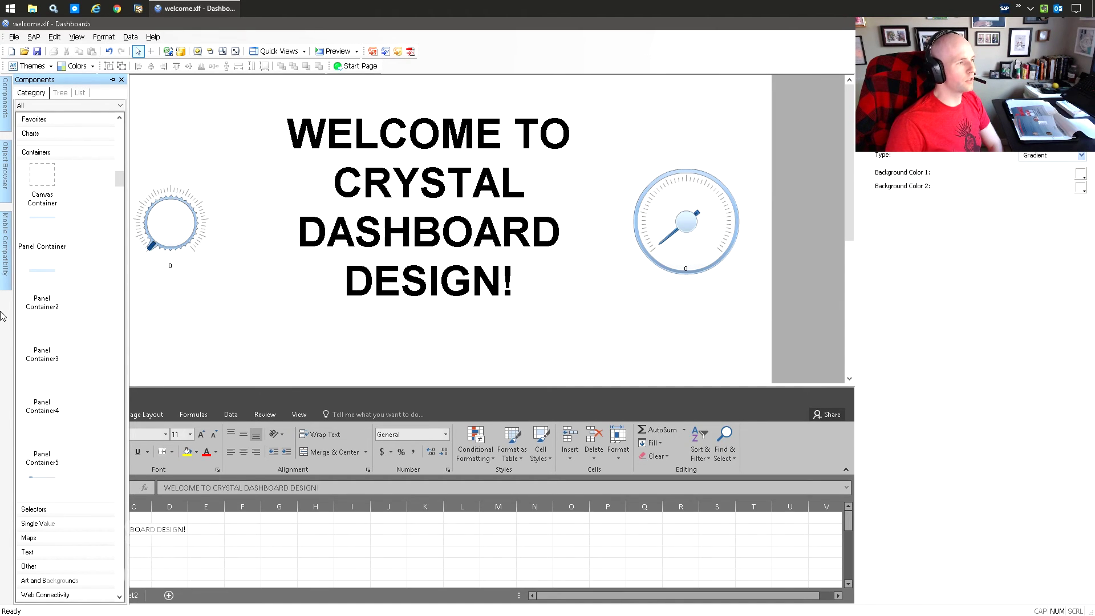
pyautogui.scroll(-2, 61, 293)
pyautogui.moveTo(118, 182); pyautogui.dragTo(120, 214)
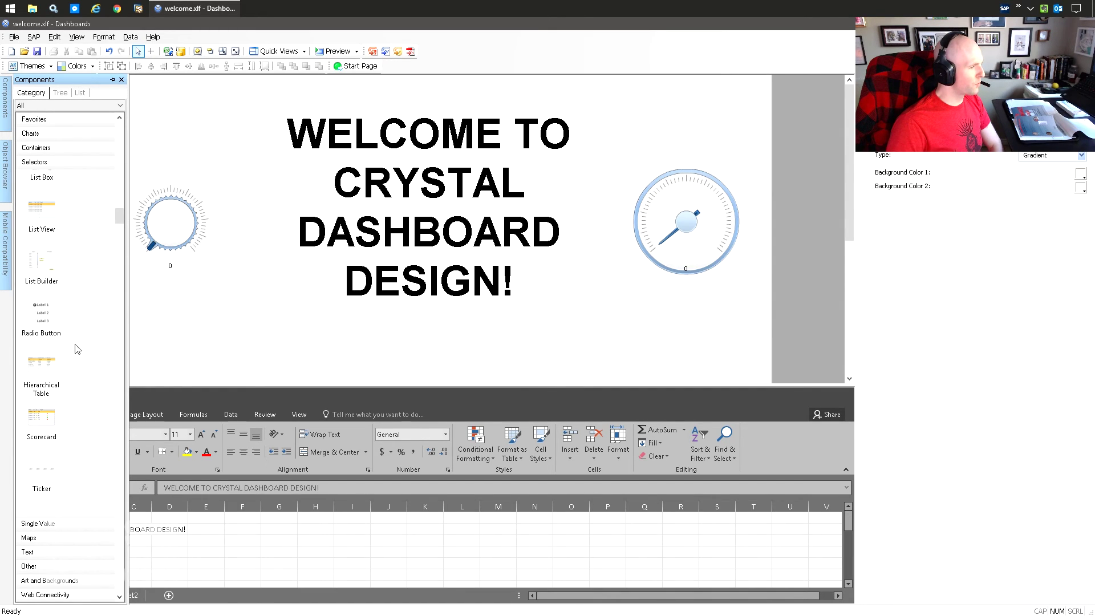
pyautogui.moveTo(47, 431); pyautogui.dragTo(479, 182)
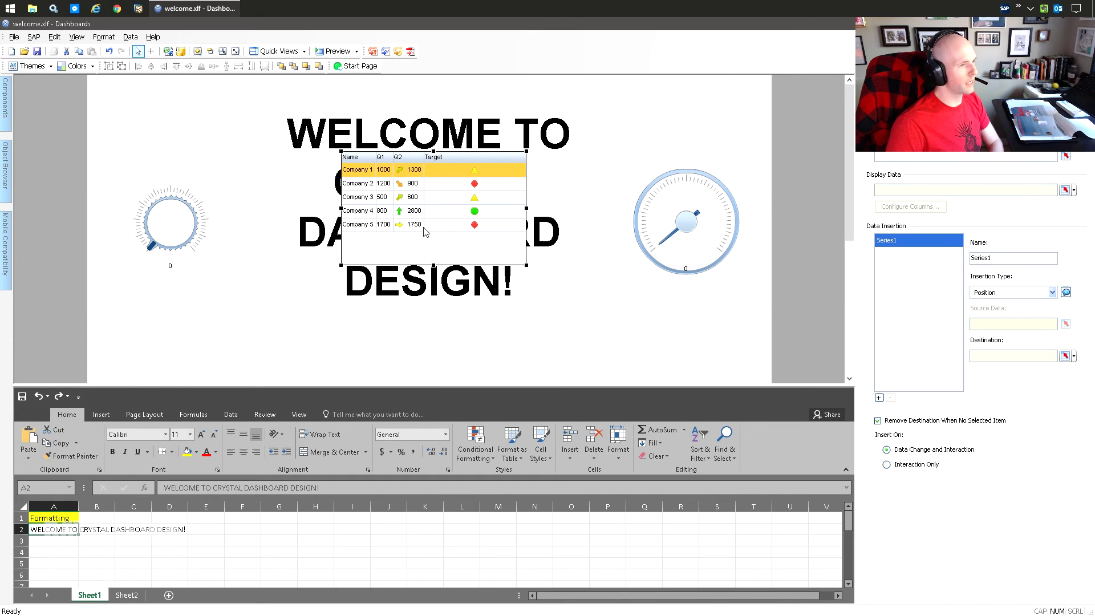
pyautogui.press('Delete')
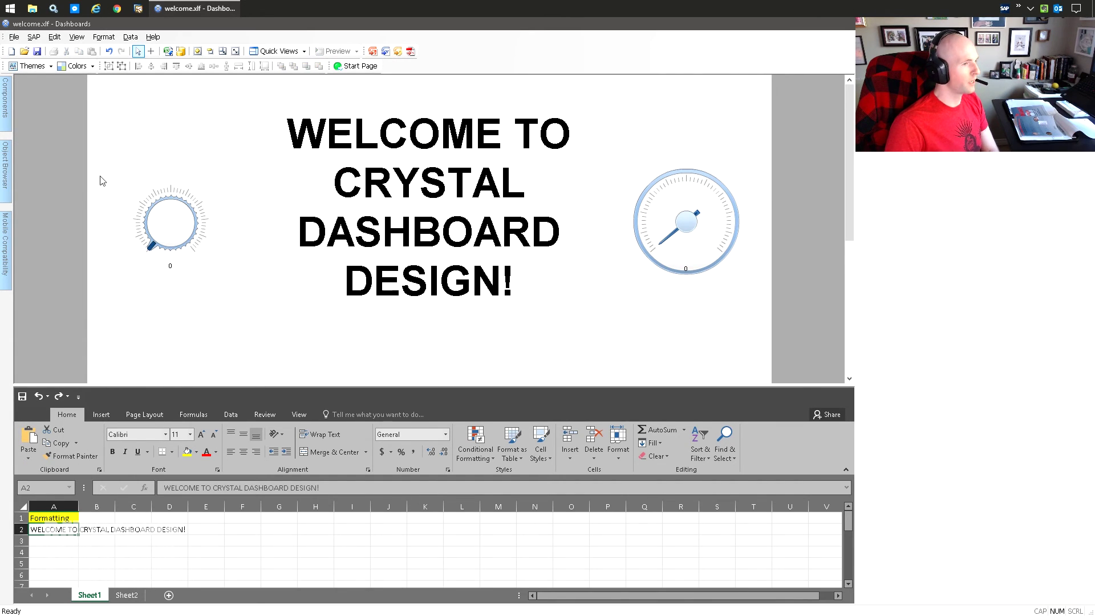
# Step: Go through the chart components, place a Sparkline Chart over the welcome text, and delete it
pyautogui.scroll(10, 81, 237)
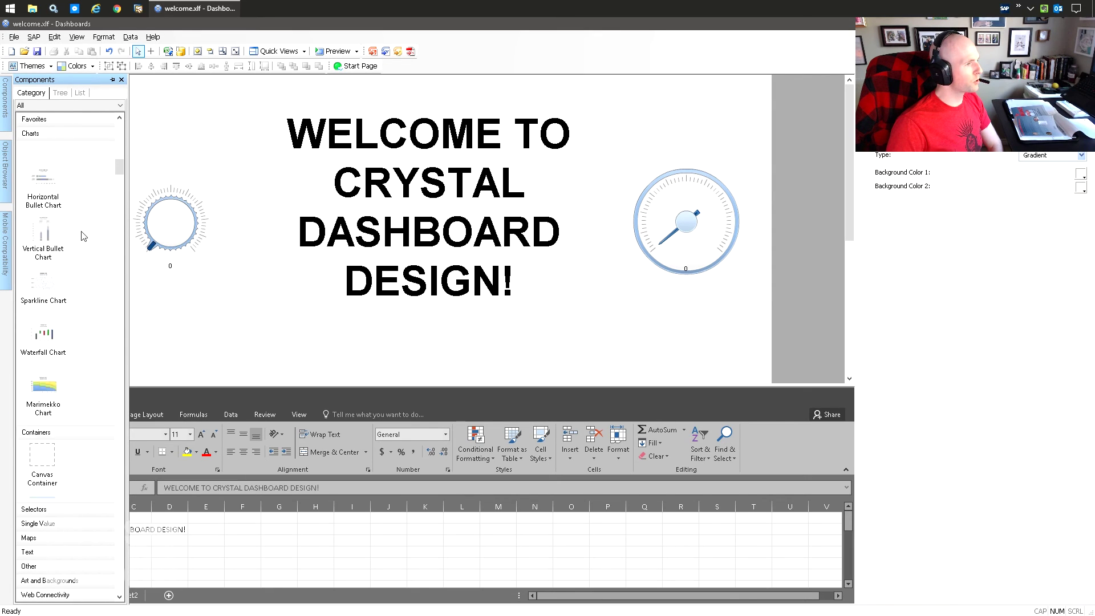
pyautogui.scroll(-4, 86, 365)
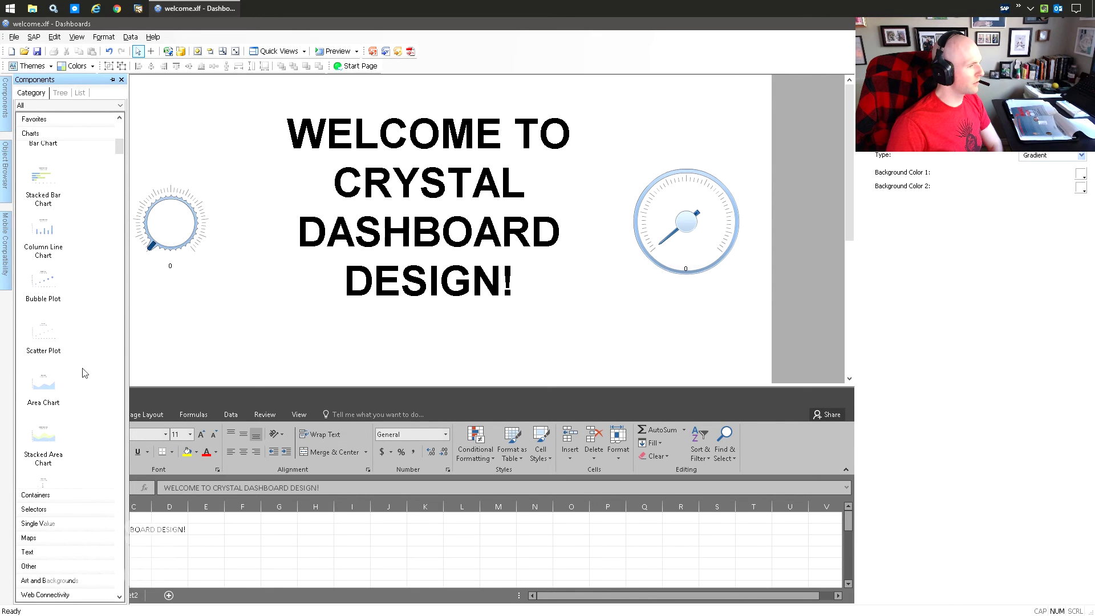
pyautogui.scroll(-6, 96, 372)
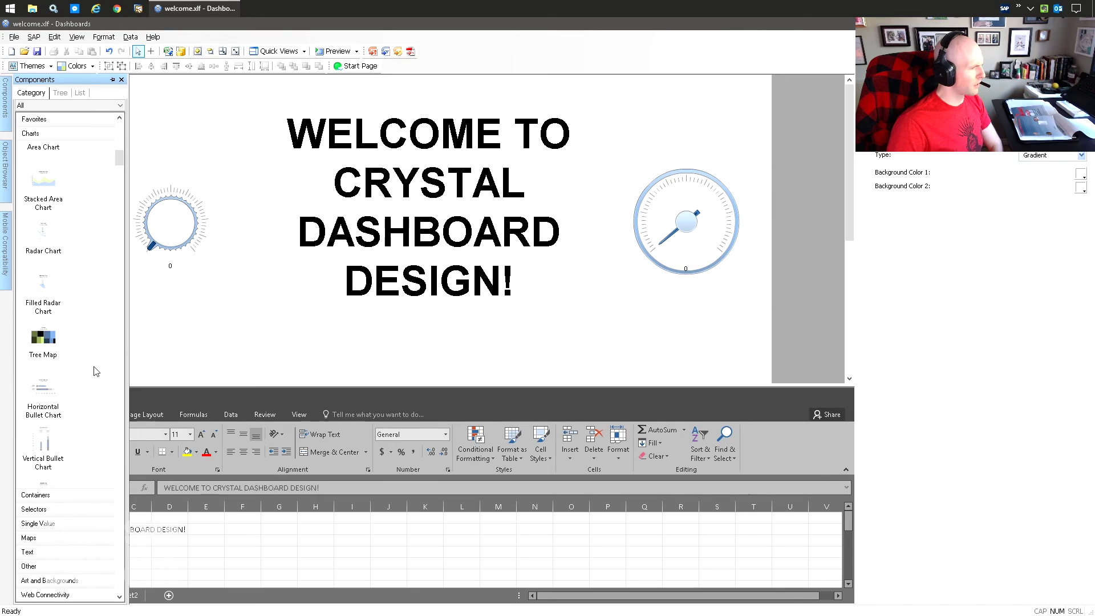
pyautogui.moveTo(50, 297); pyautogui.dragTo(360, 228)
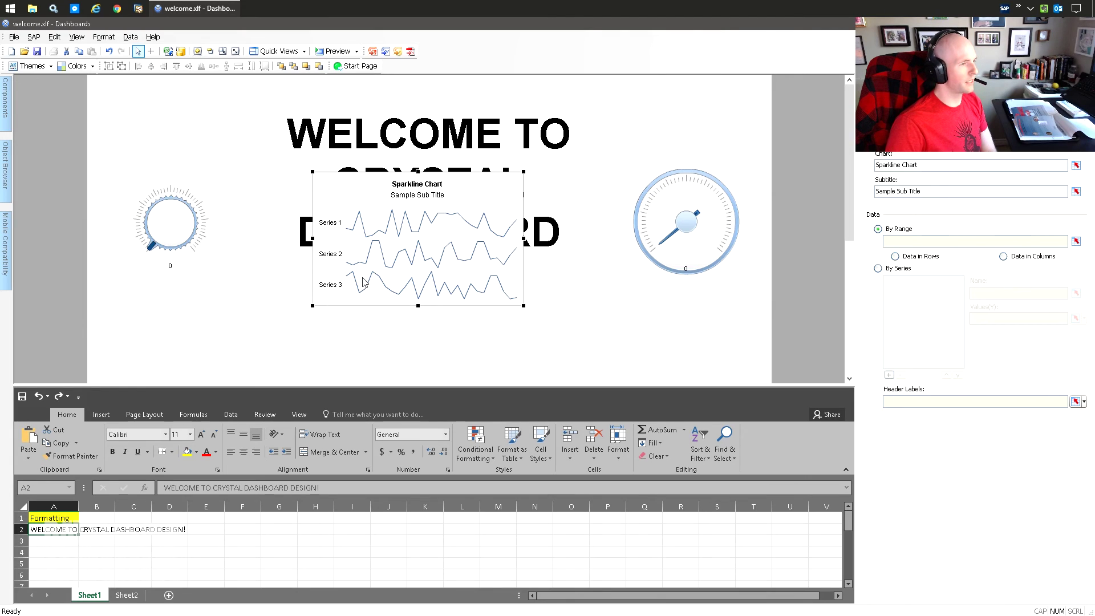
pyautogui.press('Delete')
# Step: Review the object browser's list of canvas objects and the category, tree and list views of the component library
pyautogui.moveTo(5, 150)
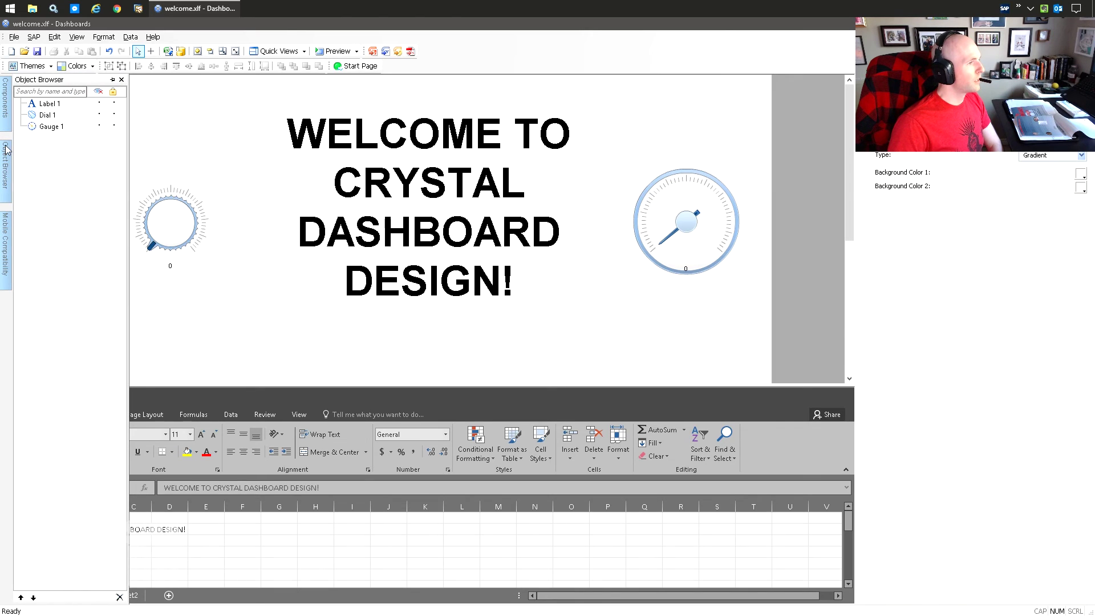
pyautogui.click(61, 94)
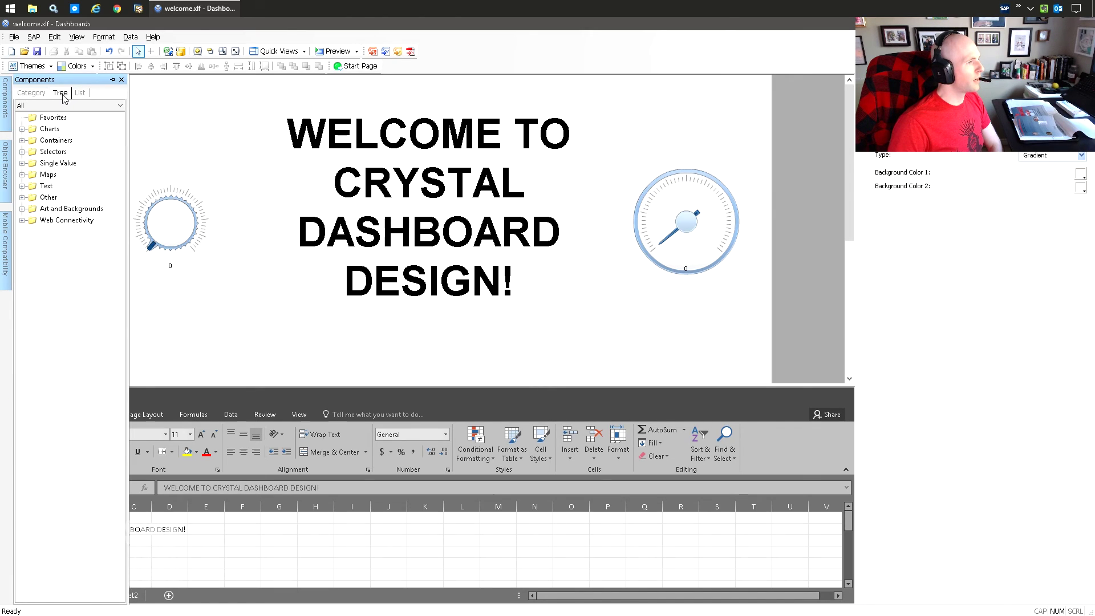
pyautogui.click(80, 93)
pyautogui.click(63, 93)
pyautogui.click(34, 93)
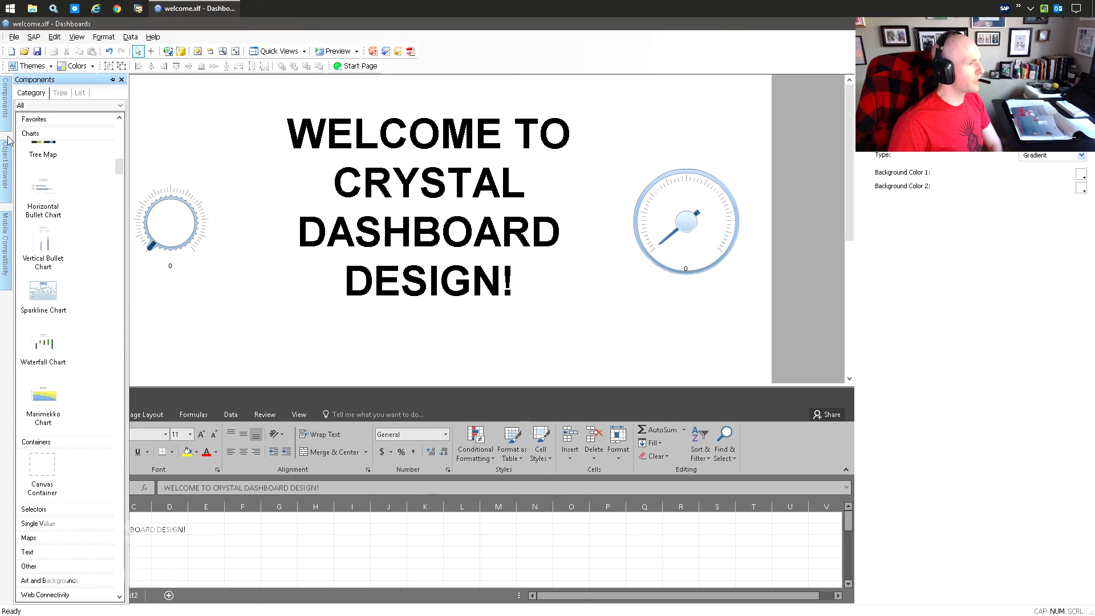
pyautogui.moveTo(4, 169)
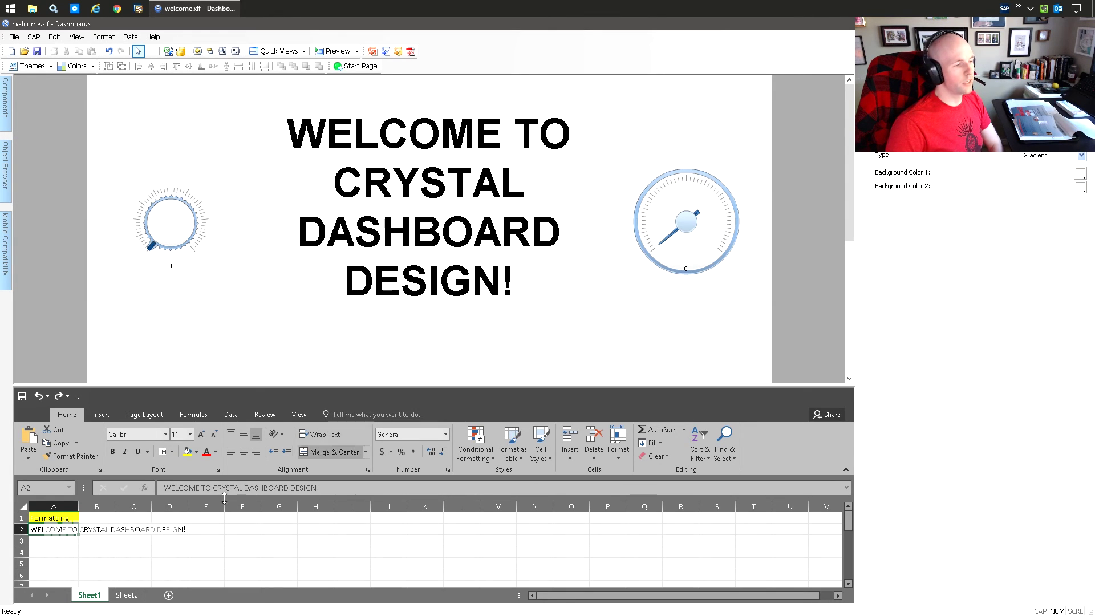
# Step: Select cell B1 in the embedded spreadsheet, beside the Formatting heading
pyautogui.click(174, 530)
pyautogui.press('Up')
pyautogui.press('Left')
pyautogui.press('Left')
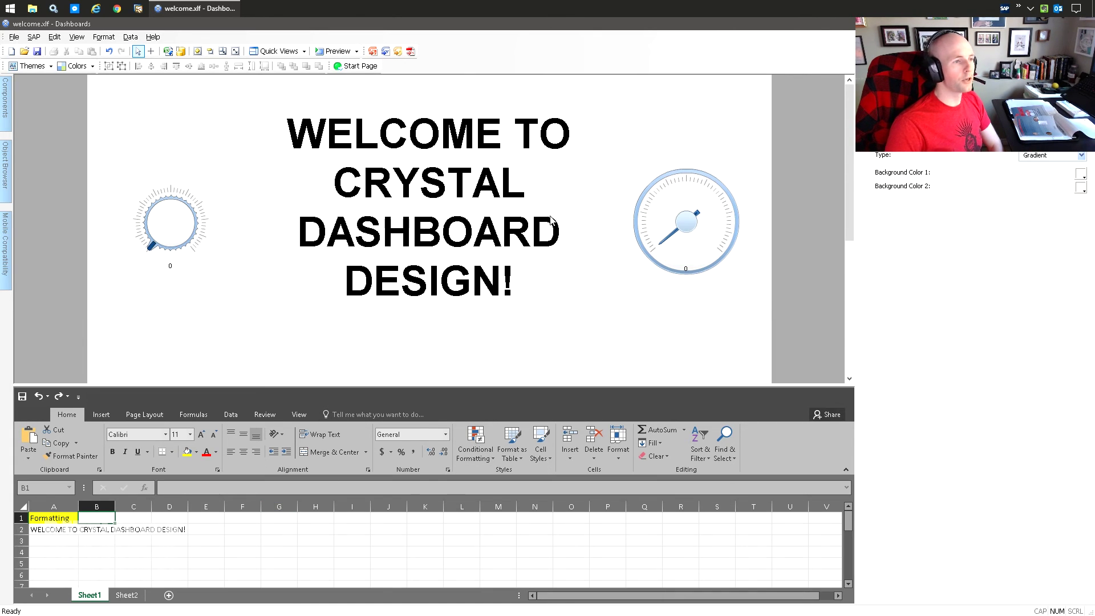
pyautogui.scroll(-1, 627, 171)
pyautogui.click(843, 254)
pyautogui.moveTo(843, 254); pyautogui.dragTo(848, 107)
pyautogui.scroll(-3, 609, 169)
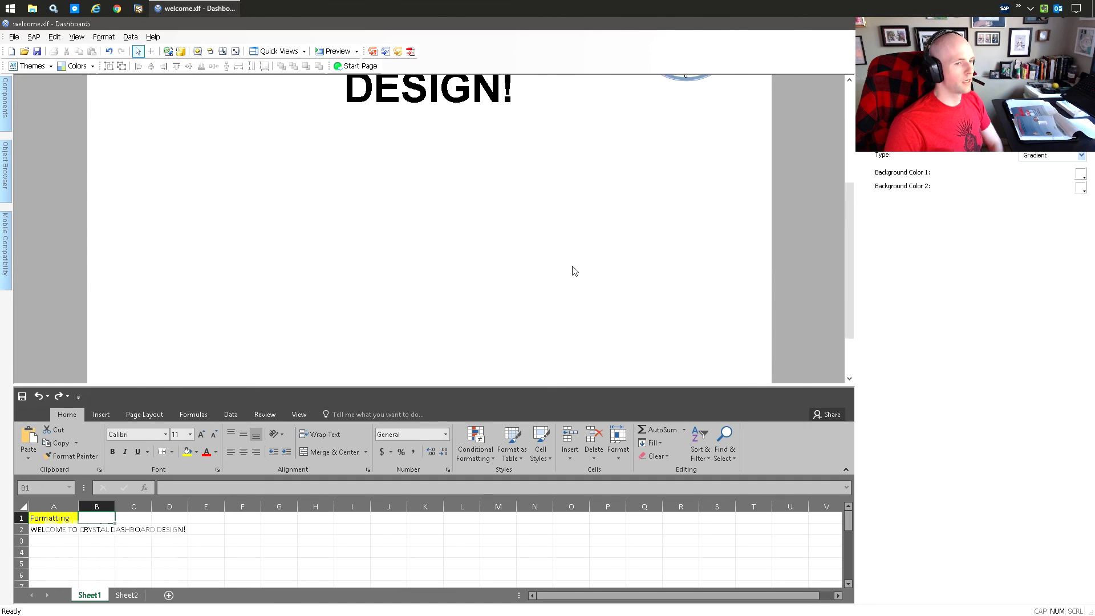
pyautogui.scroll(3, 519, 216)
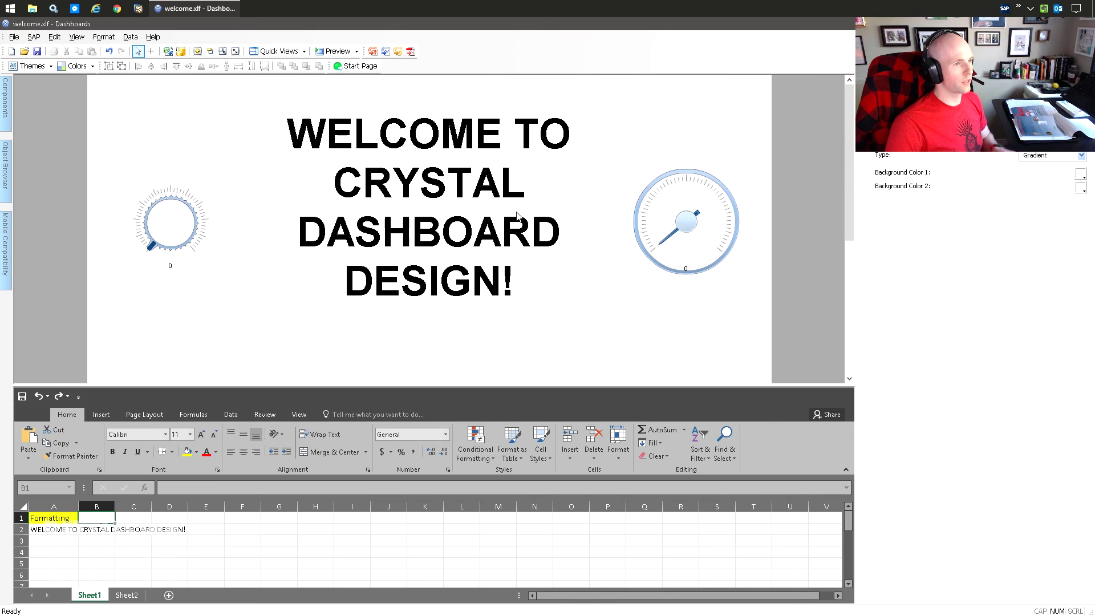